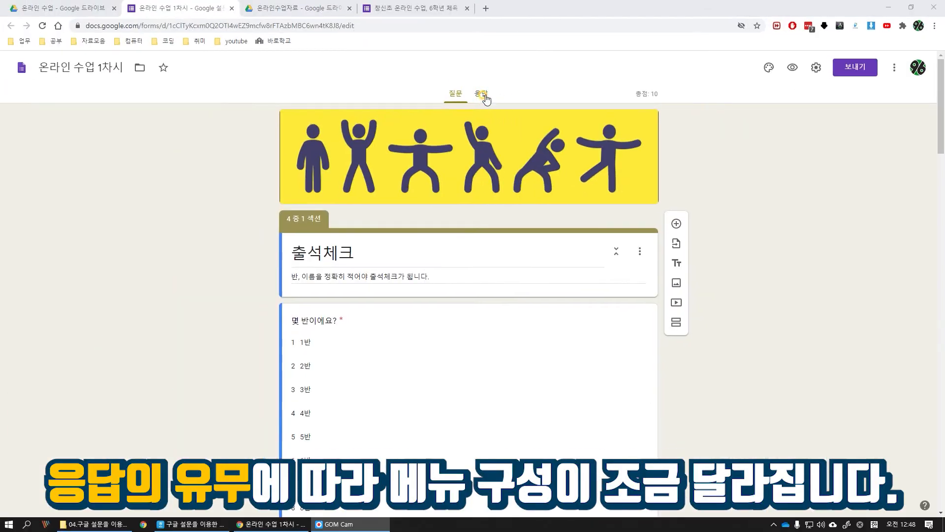
# View the responses of the 온라인 수업 1차시 form and those of the 창신초 온라인 수업, 6학년 체육 1차시 form
pyautogui.click(482, 95)
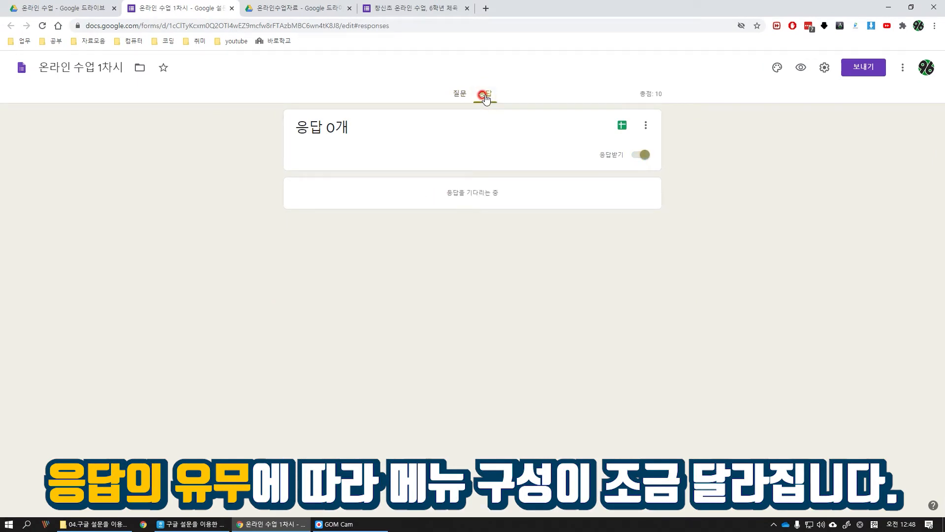
pyautogui.click(411, 16)
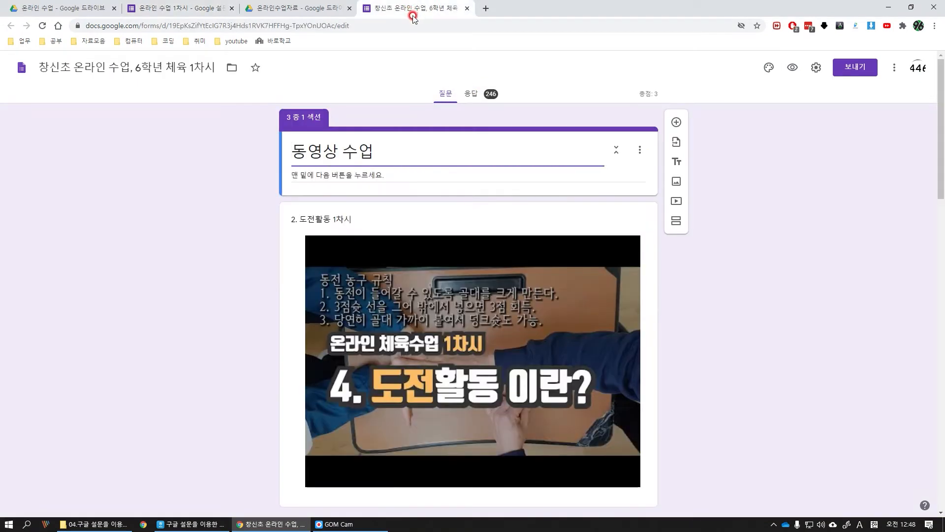
pyautogui.moveTo(457, 78)
pyautogui.mouseDown()
pyautogui.moveTo(465, 93)
pyautogui.moveTo(507, 109)
pyautogui.mouseUp()
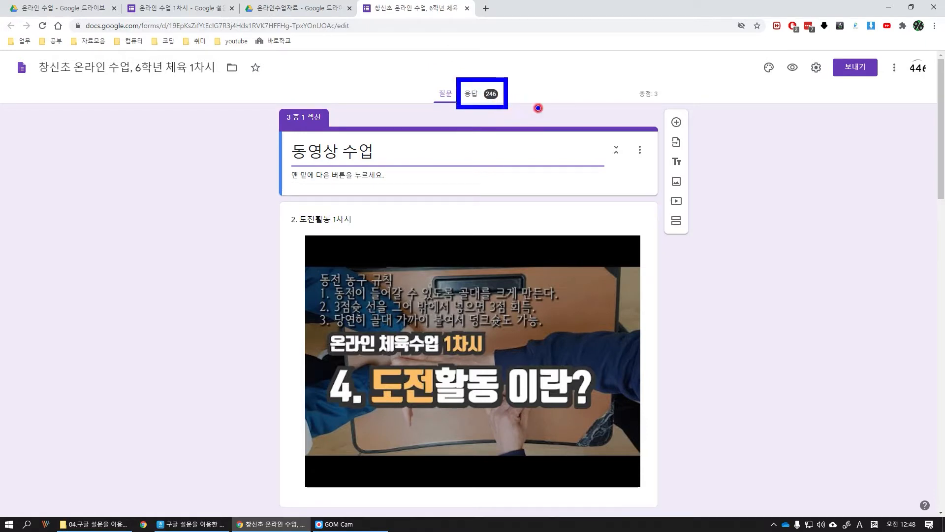
pyautogui.press('Escape')
pyautogui.hotkey('ctrl', '1')
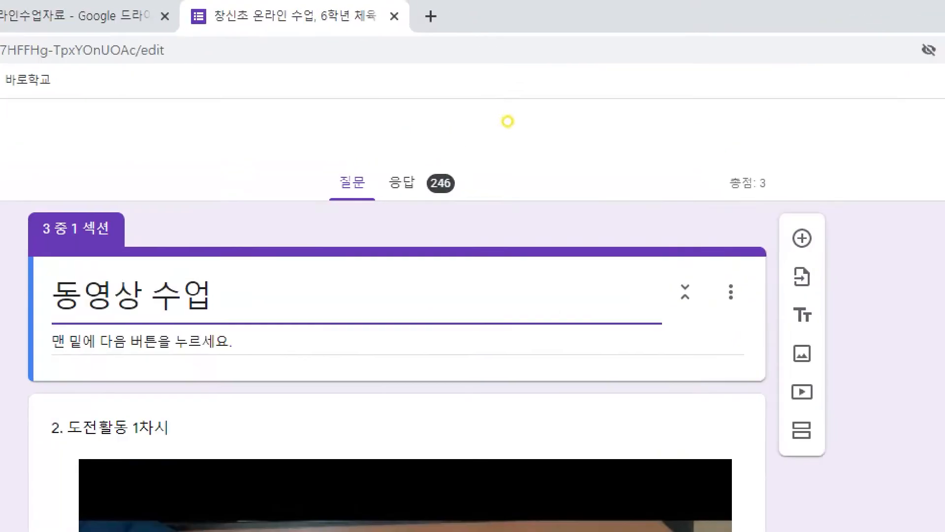
pyautogui.moveTo(453, 81); pyautogui.dragTo(503, 107)
pyautogui.press('Escape')
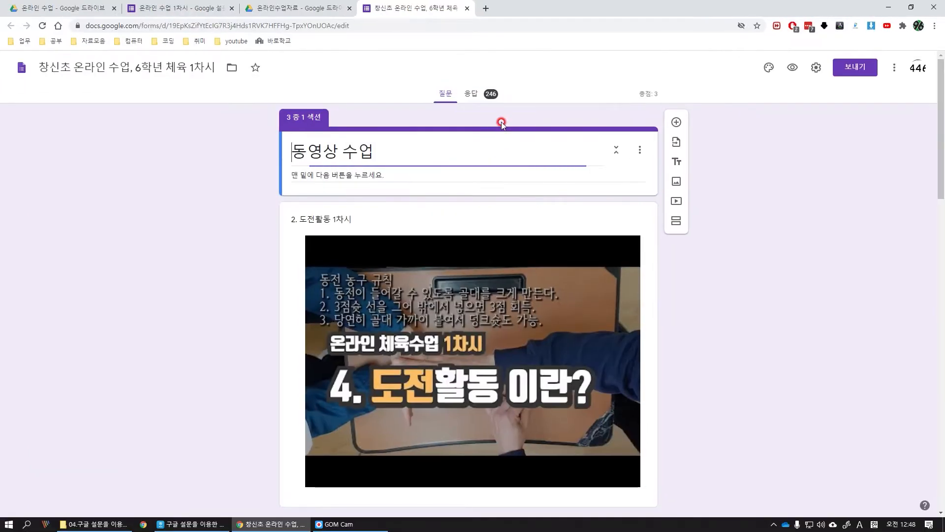
pyautogui.click(498, 101)
pyautogui.moveTo(938, 93); pyautogui.dragTo(942, 266)
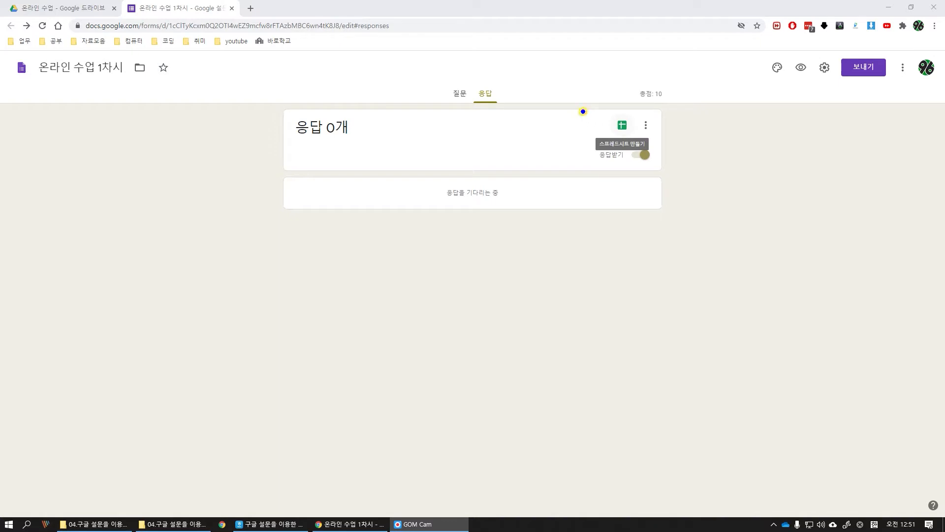
# Create a new spreadsheet named 온라인 수업 1차시(응답) as the destination for the form's responses
pyautogui.moveTo(581, 110); pyautogui.dragTo(652, 152)
pyautogui.rightClick(654, 152)
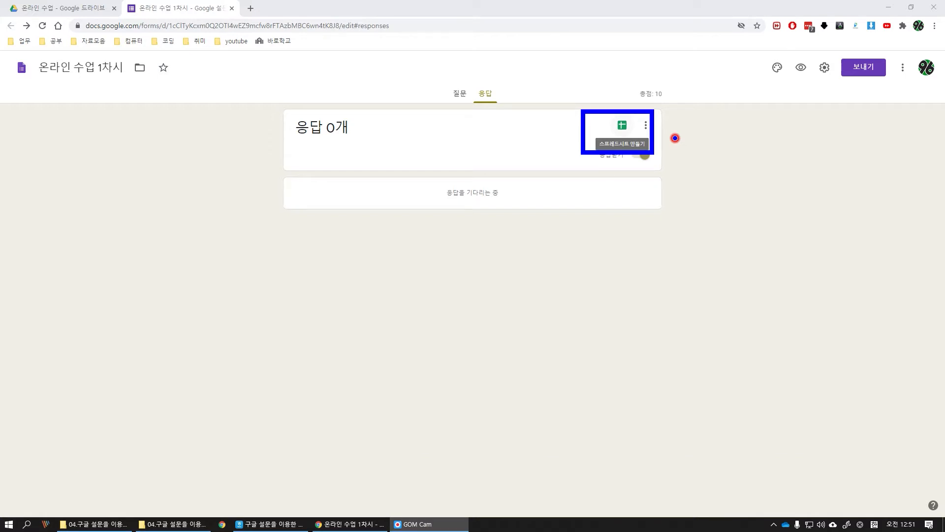
pyautogui.click(622, 125)
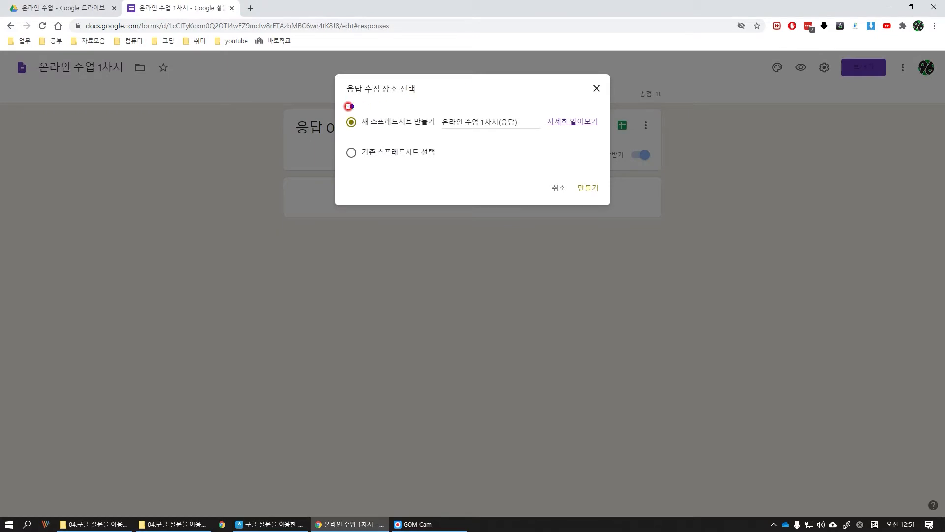
pyautogui.moveTo(341, 101)
pyautogui.mouseDown()
pyautogui.moveTo(384, 123)
pyautogui.moveTo(541, 143)
pyautogui.mouseUp()
pyautogui.click(534, 144)
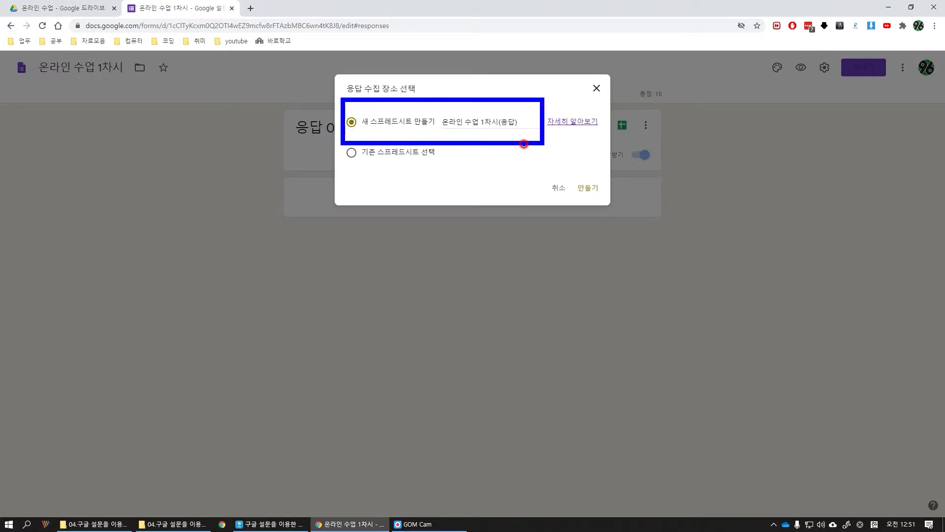
pyautogui.moveTo(494, 110); pyautogui.dragTo(525, 134)
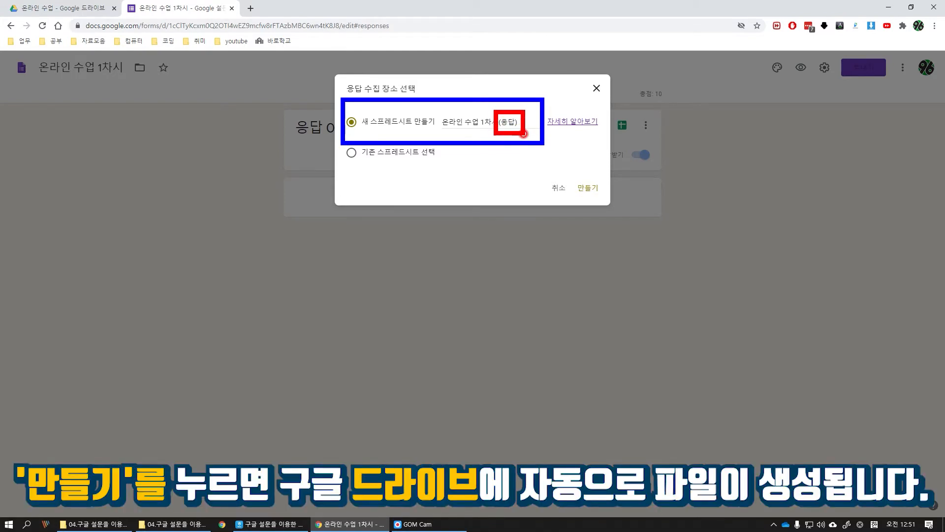
pyautogui.press('Escape')
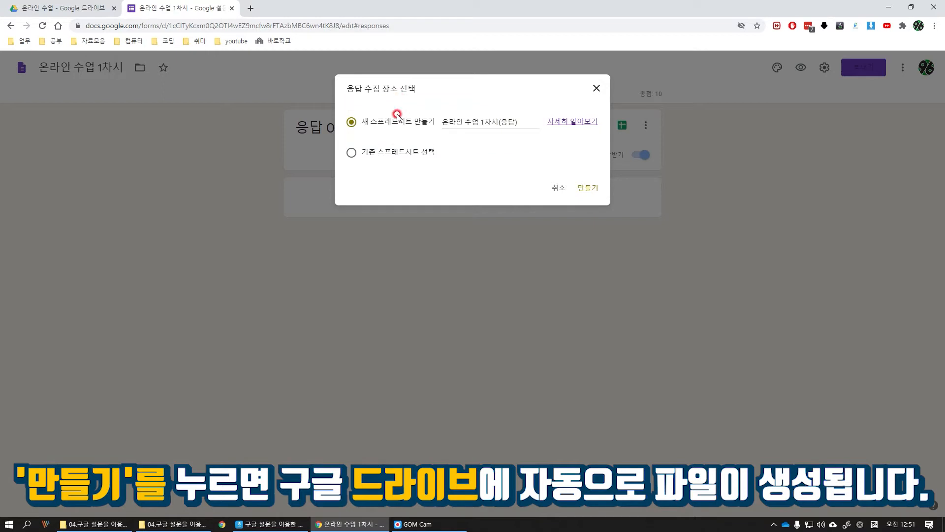
pyautogui.click(589, 190)
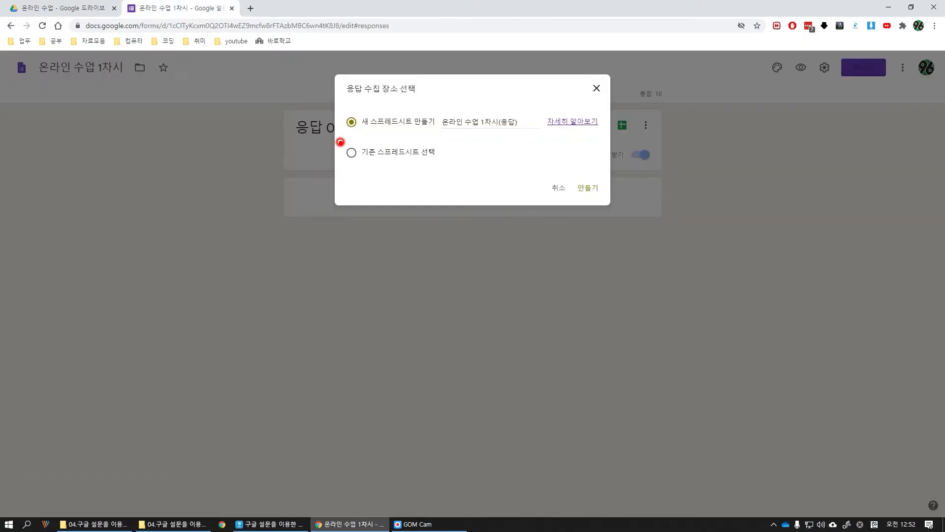
pyautogui.moveTo(344, 136)
pyautogui.mouseDown()
pyautogui.moveTo(358, 154)
pyautogui.moveTo(451, 169)
pyautogui.mouseUp()
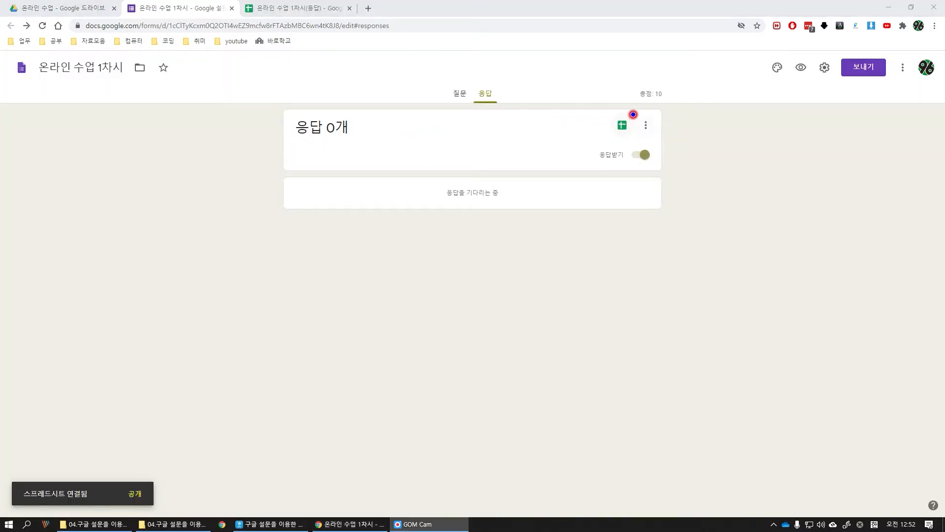
# Check which spreadsheet currently receives the responses in the response destination settings, and close them without changes
pyautogui.moveTo(633, 115); pyautogui.dragTo(665, 146)
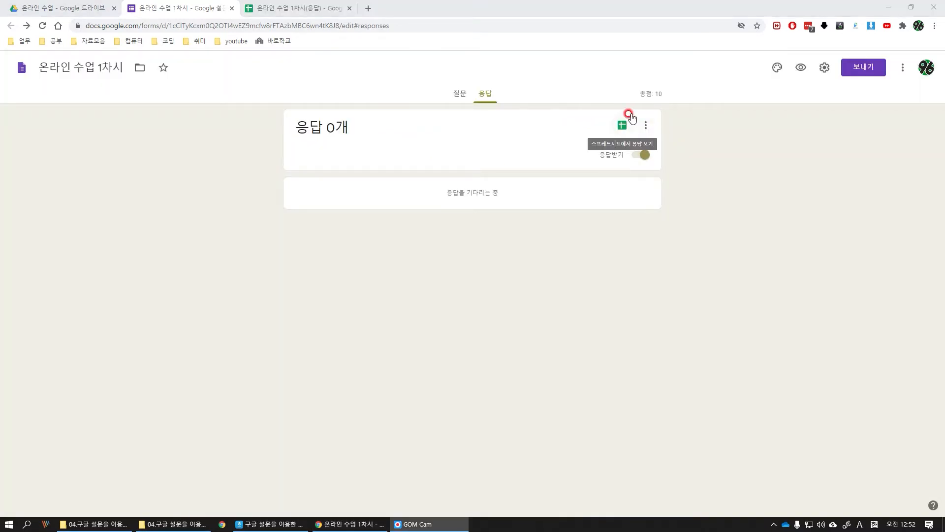
pyautogui.click(645, 125)
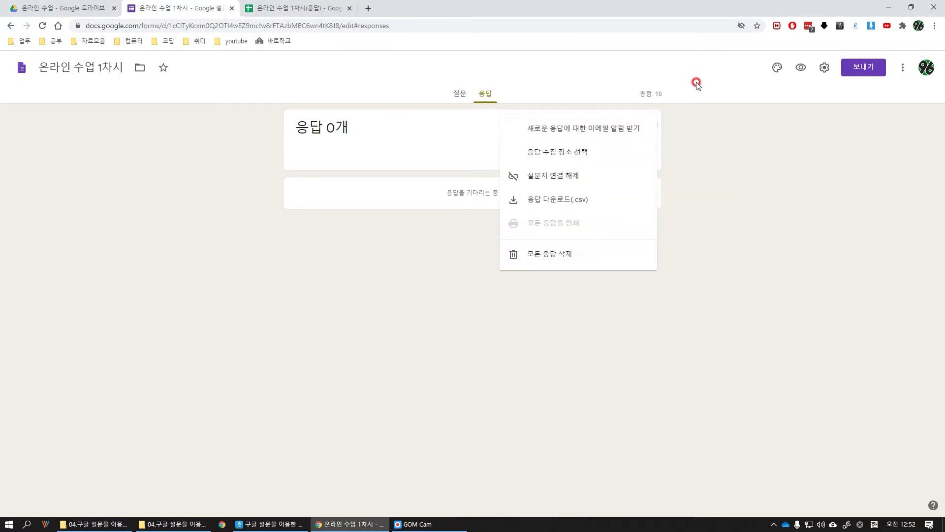
pyautogui.moveTo(509, 113)
pyautogui.mouseDown()
pyautogui.moveTo(552, 137)
pyautogui.moveTo(652, 143)
pyautogui.mouseUp()
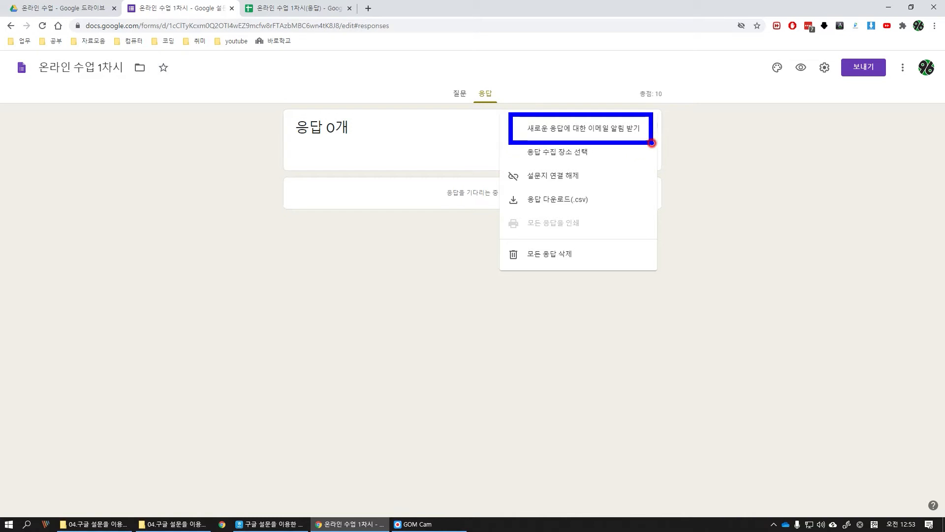
pyautogui.click(571, 156)
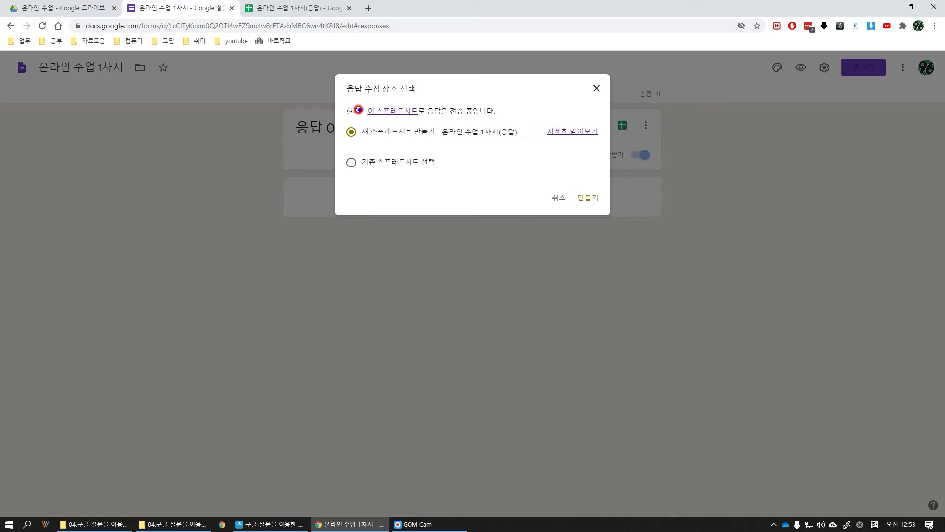
pyautogui.moveTo(339, 99)
pyautogui.mouseDown()
pyautogui.moveTo(355, 117)
pyautogui.moveTo(511, 122)
pyautogui.mouseUp()
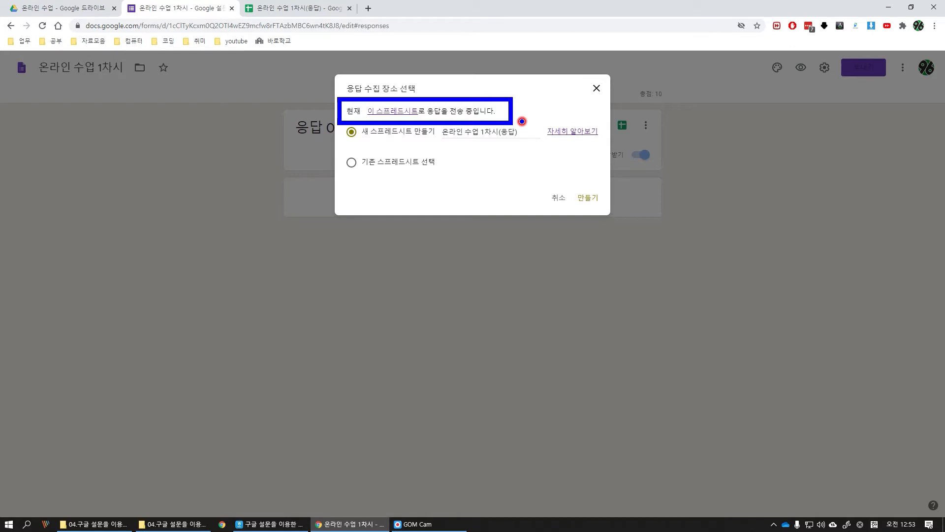
pyautogui.press('Escape')
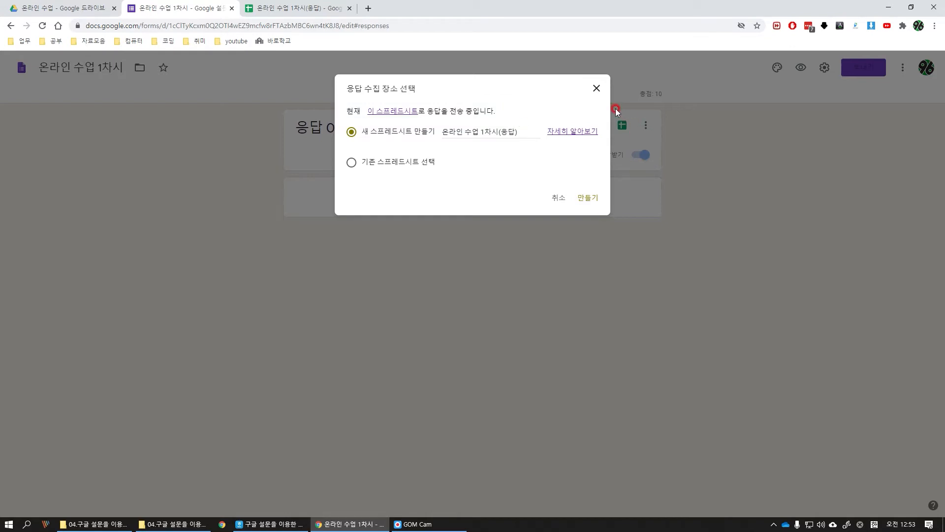
pyautogui.click(596, 88)
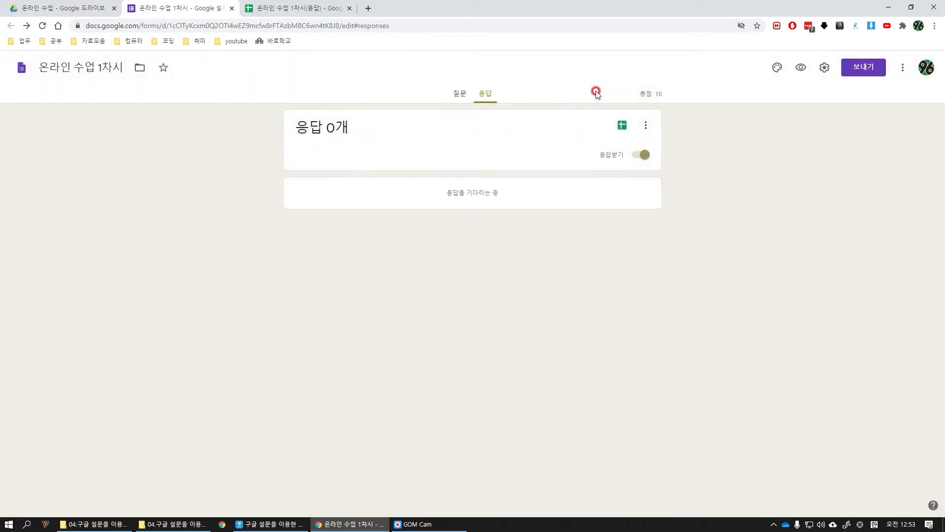
# Examine the additional response options for unlinking the form, downloading responses as CSV and deleting all responses
pyautogui.click(637, 124)
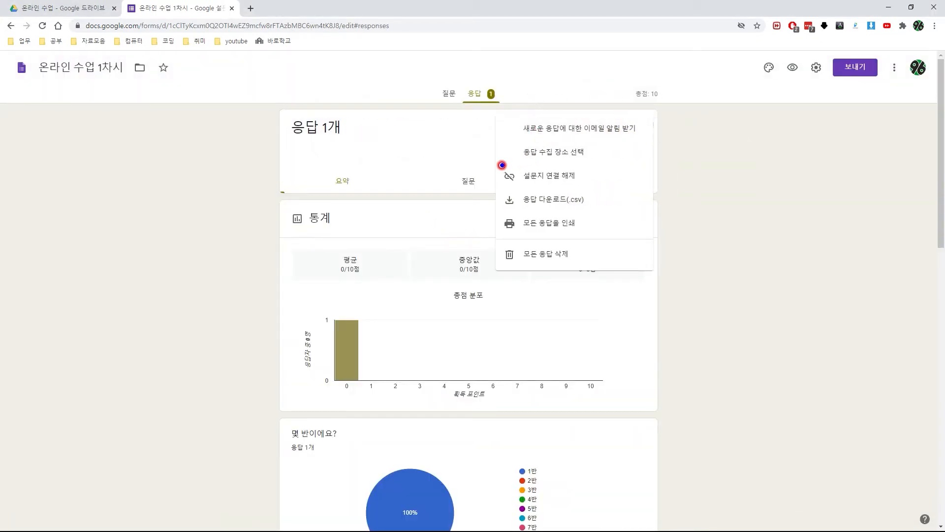
pyautogui.moveTo(499, 166); pyautogui.dragTo(591, 188)
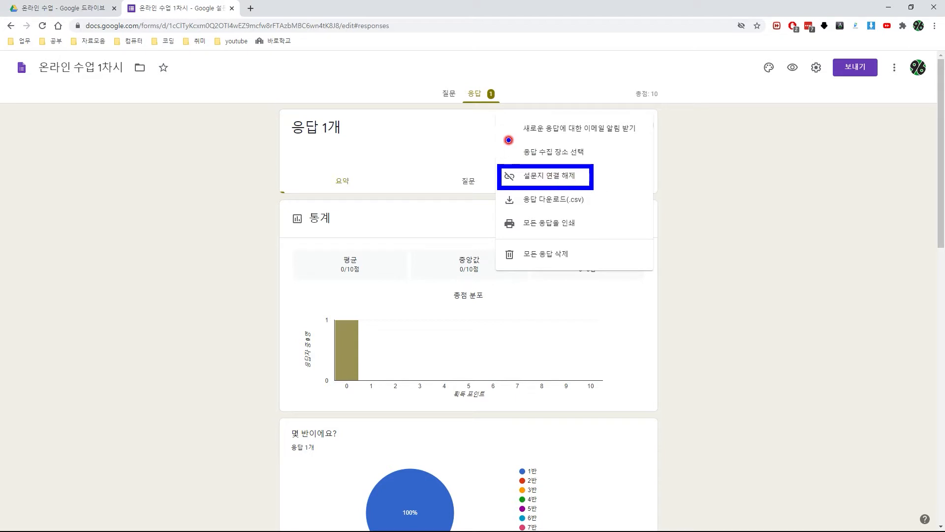
pyautogui.moveTo(507, 140); pyautogui.dragTo(596, 161)
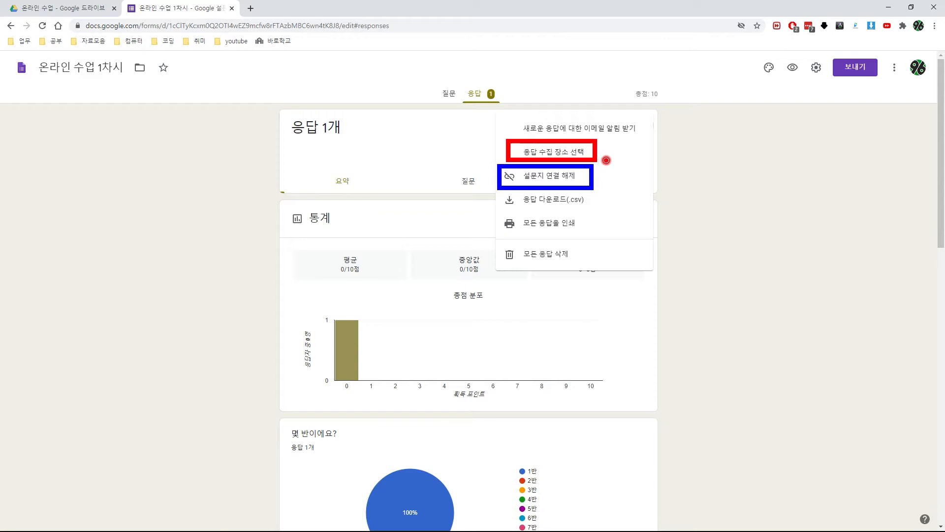
pyautogui.hotkey('ctrl', 'z')
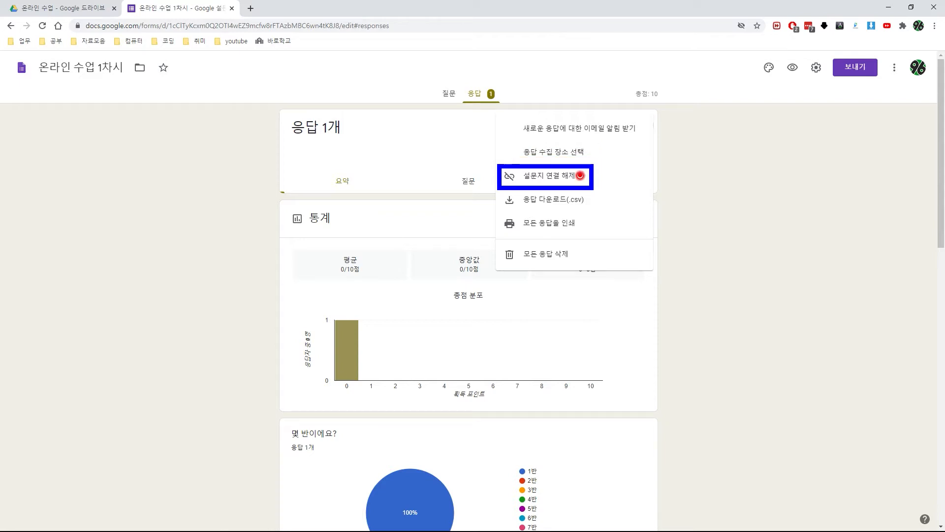
pyautogui.hotkey('ctrl', 'z')
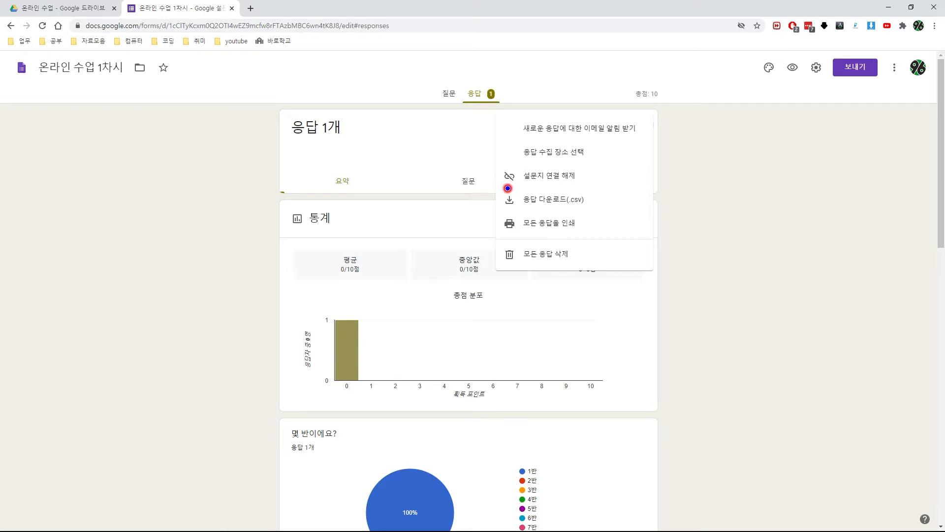
pyautogui.moveTo(499, 184)
pyautogui.mouseDown()
pyautogui.moveTo(531, 208)
pyautogui.moveTo(598, 213)
pyautogui.mouseUp()
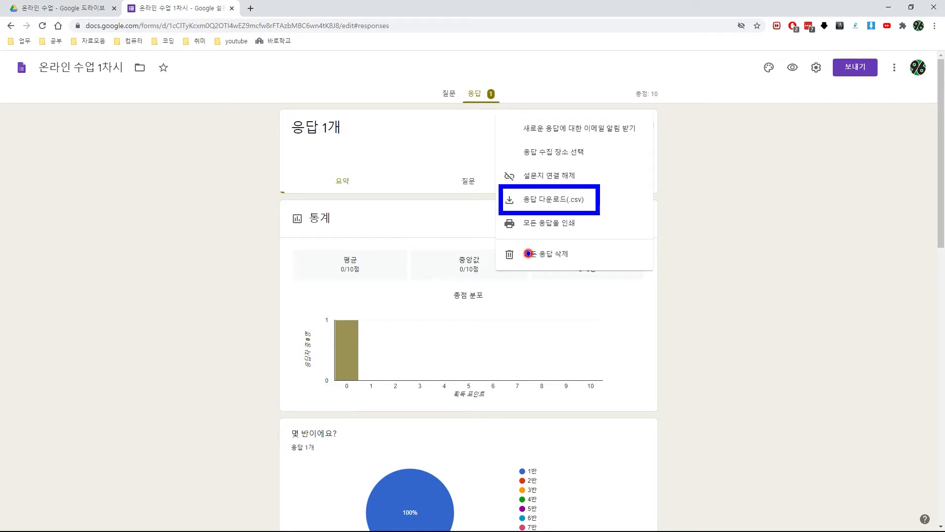
pyautogui.moveTo(496, 241); pyautogui.dragTo(583, 269)
pyautogui.press('Escape')
pyautogui.press('Escape')
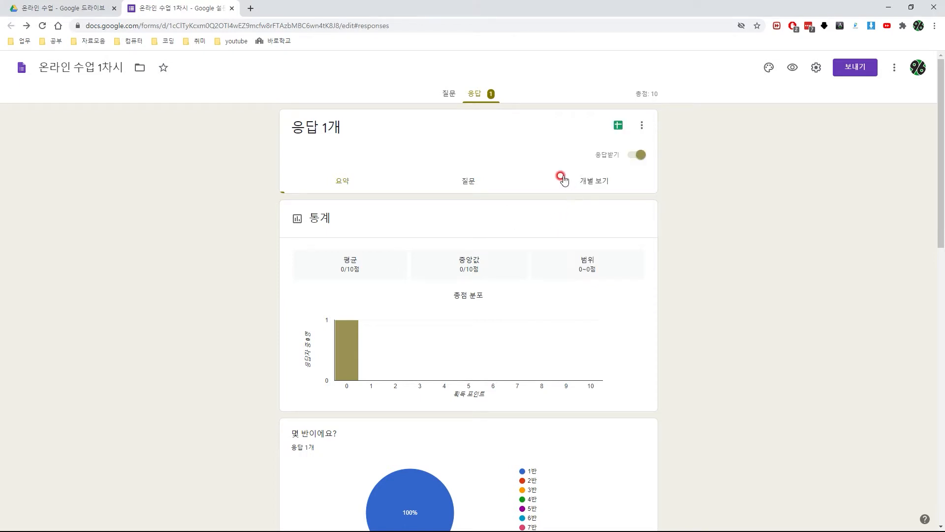
# Stop the form from accepting responses and preview the closed form as respondents see it
pyautogui.moveTo(555, 168); pyautogui.dragTo(629, 193)
pyautogui.rightClick(630, 194)
pyautogui.press('Escape')
pyautogui.moveTo(585, 142); pyautogui.dragTo(656, 166)
pyautogui.press('Escape')
pyautogui.click(635, 156)
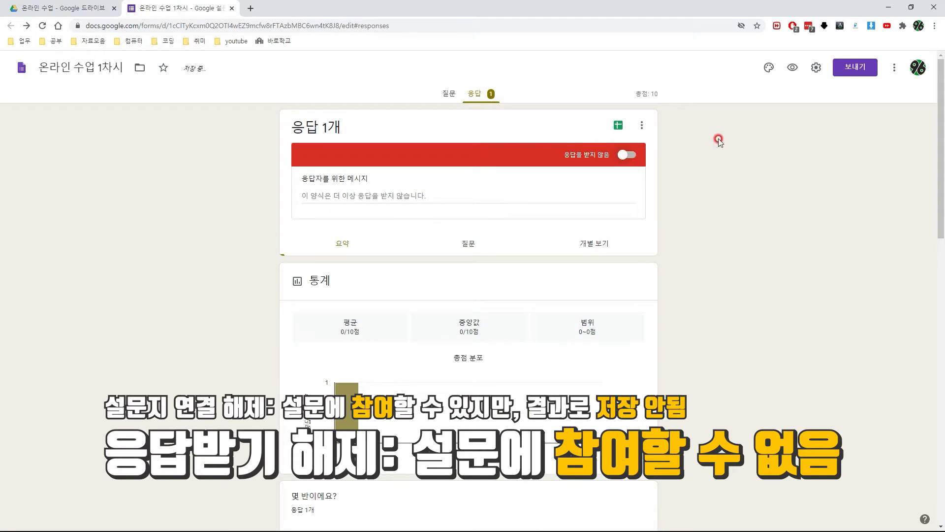
pyautogui.click(792, 69)
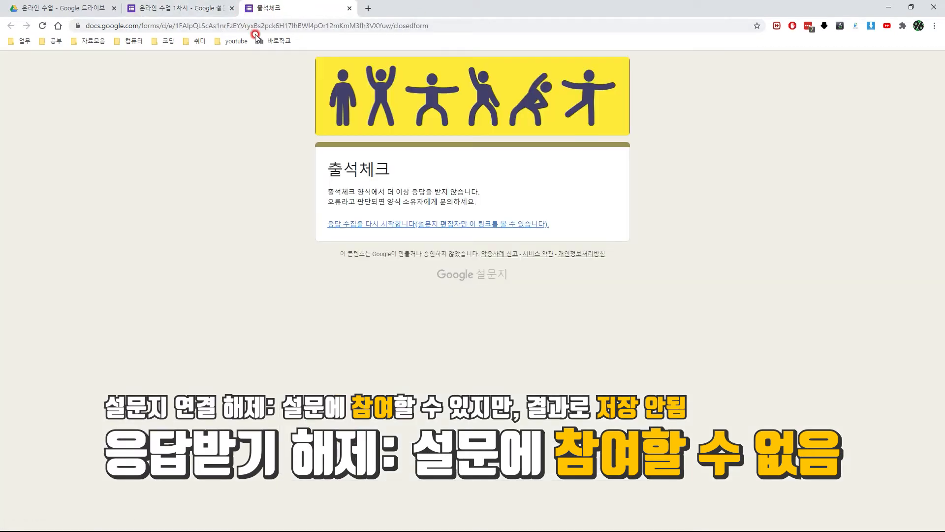
pyautogui.moveTo(320, 155)
pyautogui.mouseDown()
pyautogui.moveTo(350, 184)
pyautogui.moveTo(440, 213)
pyautogui.moveTo(490, 216)
pyautogui.mouseUp()
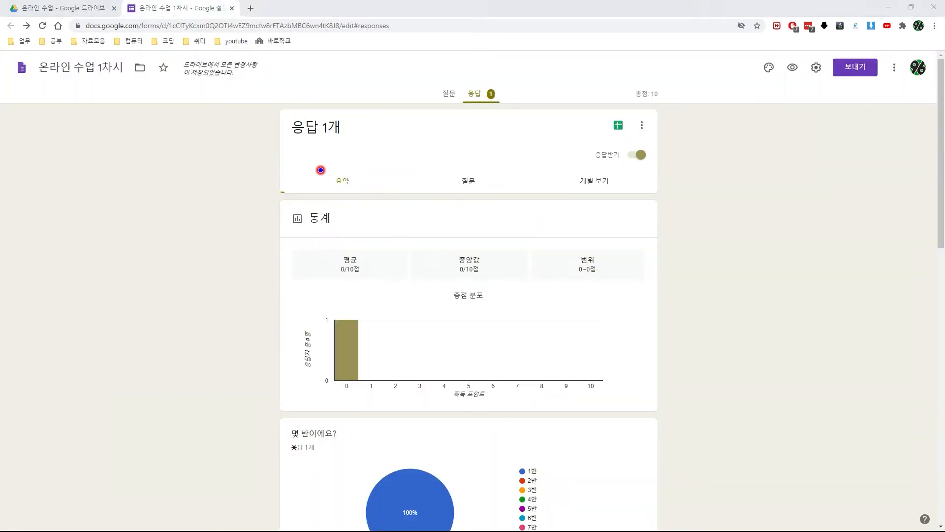
# Review the summary of the form's responses from the overall statistics to the last question
pyautogui.moveTo(320, 169); pyautogui.dragTo(365, 196)
pyautogui.moveTo(448, 168); pyautogui.dragTo(487, 196)
pyautogui.moveTo(571, 168); pyautogui.dragTo(622, 196)
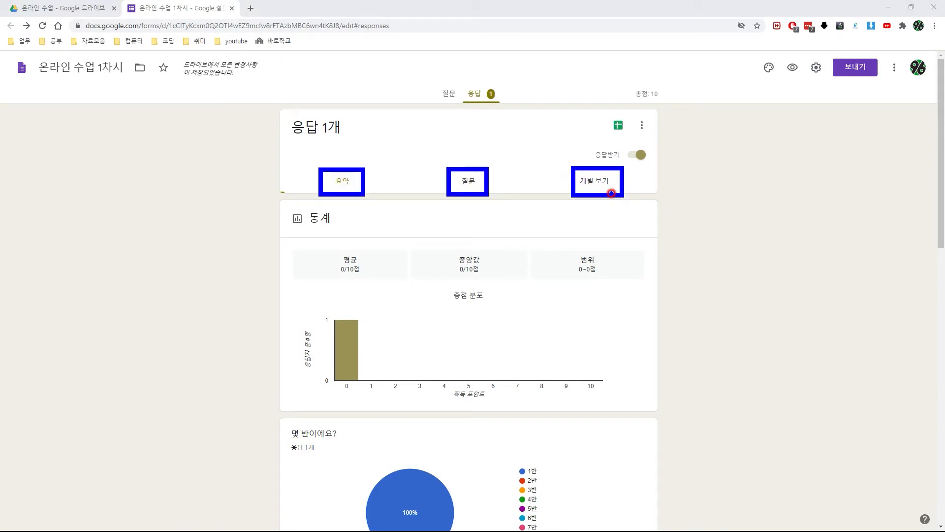
pyautogui.press('e')
pyautogui.press('Escape')
pyautogui.moveTo(940, 187); pyautogui.dragTo(942, 481)
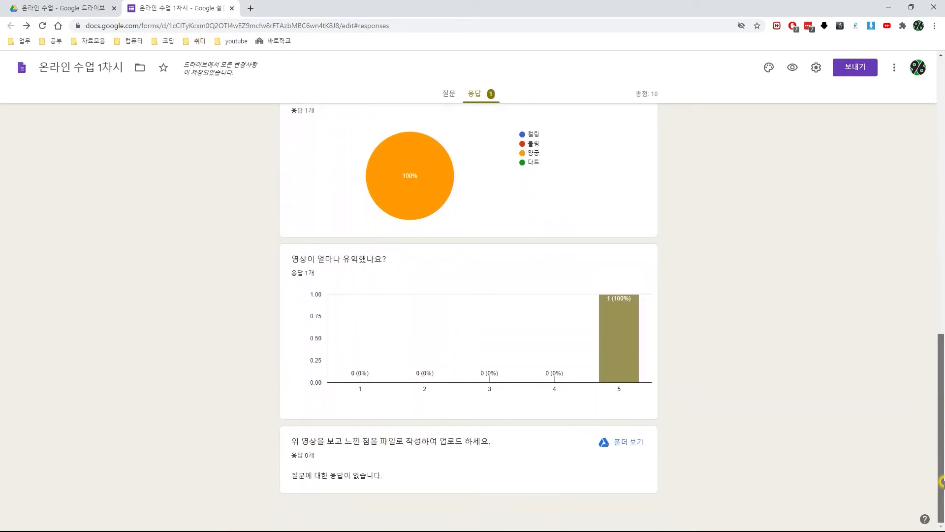
pyautogui.moveTo(938, 416); pyautogui.dragTo(936, 129)
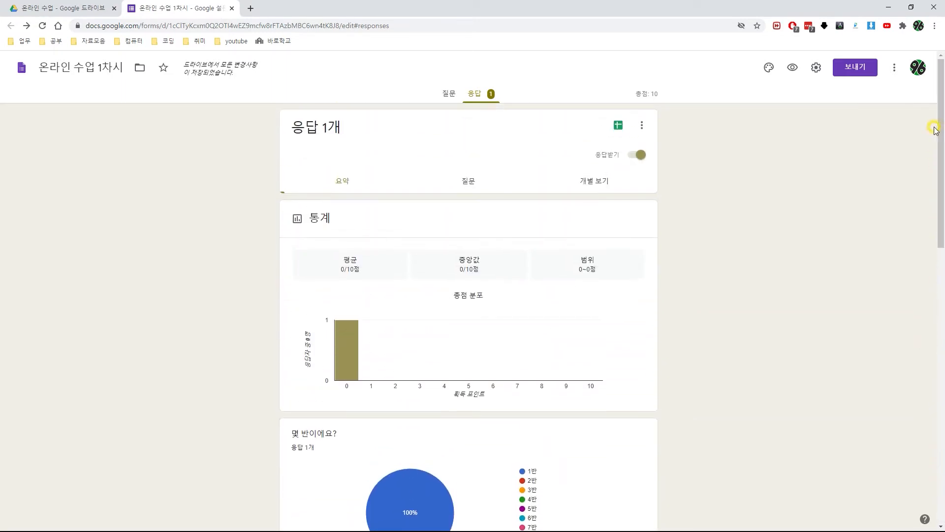
# Show the responses by question and browse from the first question to 영상이 얼마나 유익했나요?
pyautogui.click(468, 182)
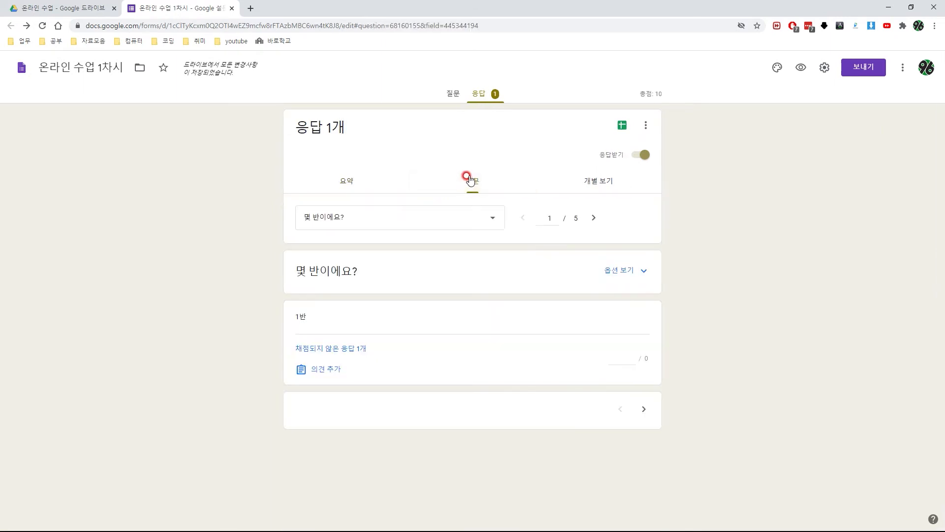
pyautogui.click(409, 220)
pyautogui.click(409, 218)
pyautogui.click(593, 218)
pyautogui.click(593, 218)
pyautogui.click(594, 218)
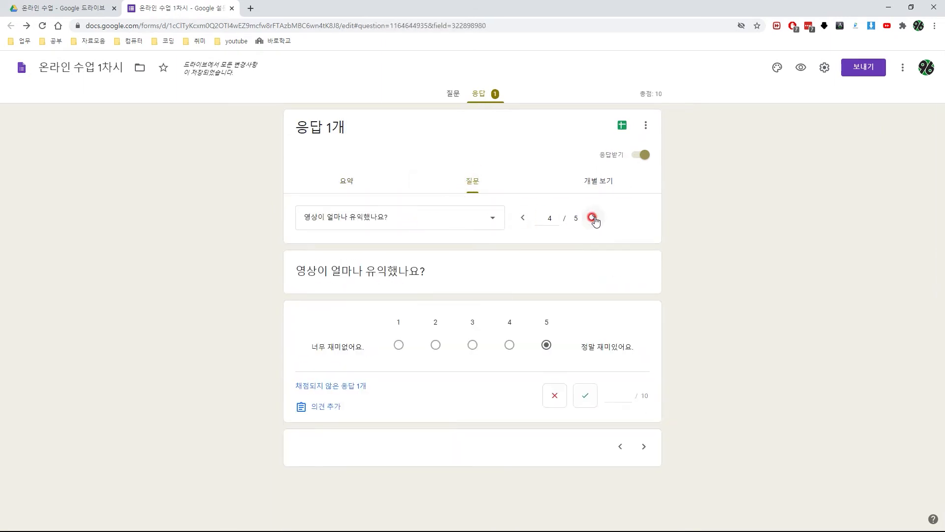
# Browse past the 영상이 얼마나 유익했나요? question, then view the individual response and its option for deleting that response
pyautogui.click(594, 218)
pyautogui.click(600, 183)
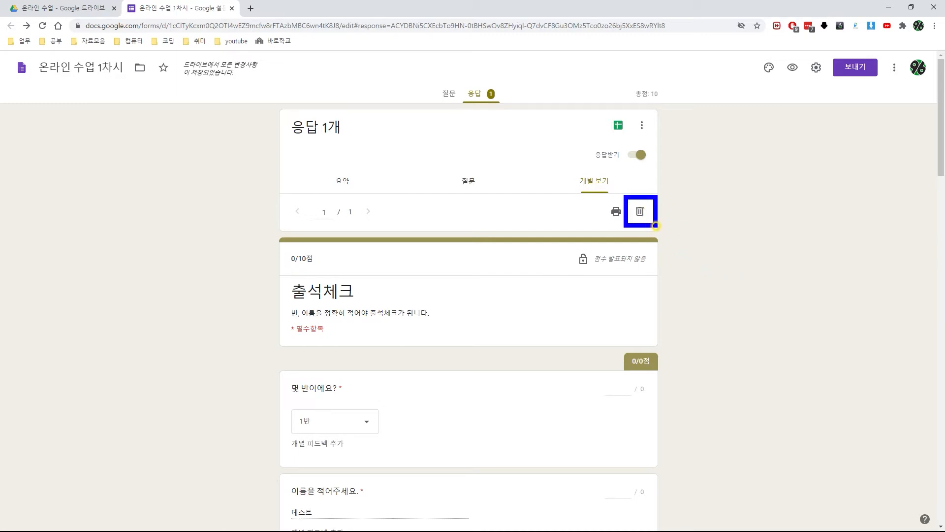
pyautogui.click(639, 211)
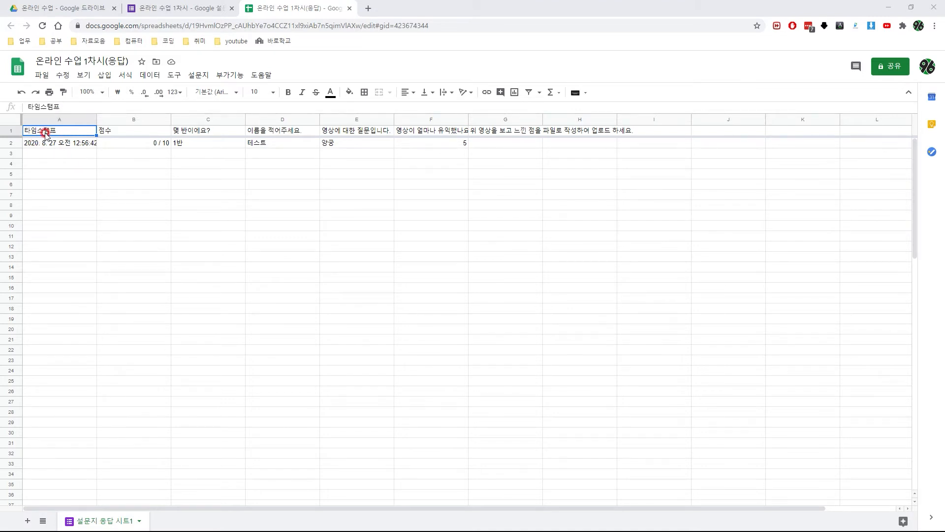
# Review the question headers and the submitted response row in the linked response spreadsheet
pyautogui.moveTo(16, 124)
pyautogui.mouseDown()
pyautogui.moveTo(70, 141)
pyautogui.moveTo(645, 142)
pyautogui.mouseUp()
pyautogui.moveTo(24, 139); pyautogui.dragTo(483, 154)
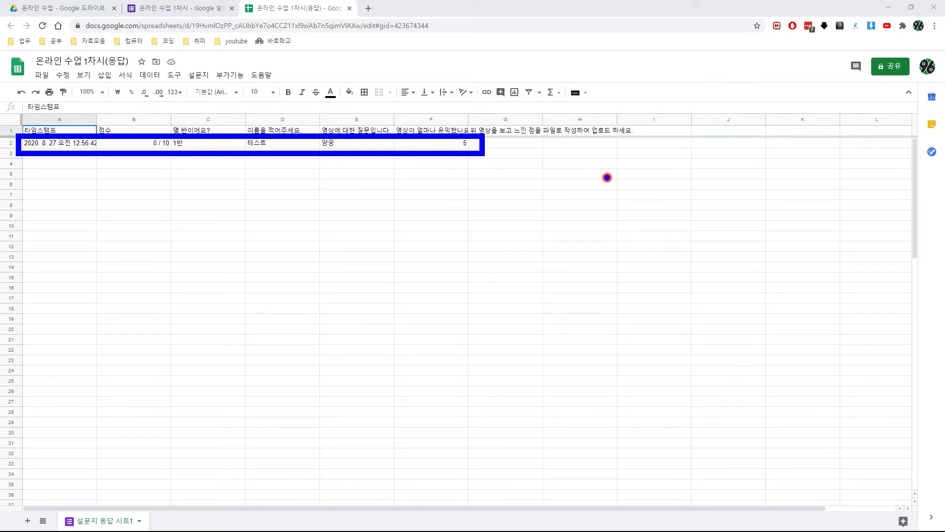
pyautogui.press('Escape')
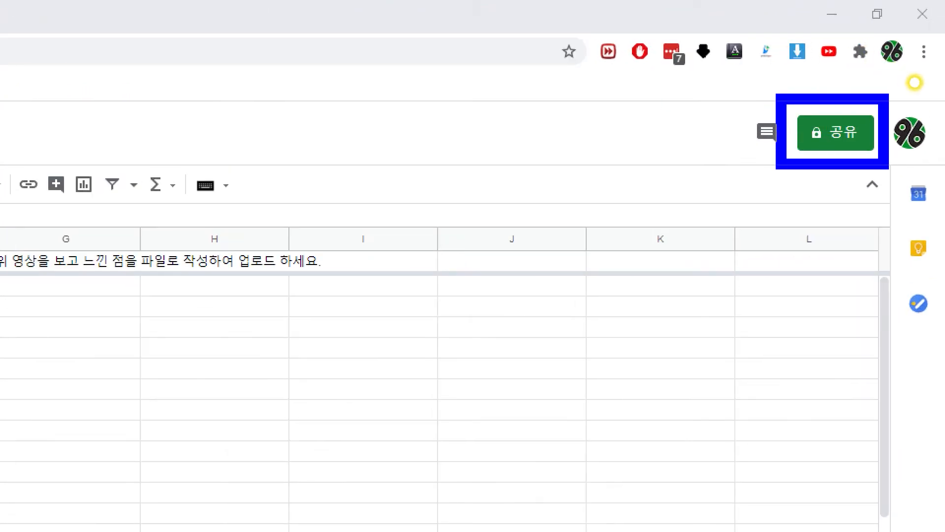
# Open the sharing settings of the response spreadsheet
pyautogui.click(808, 144)
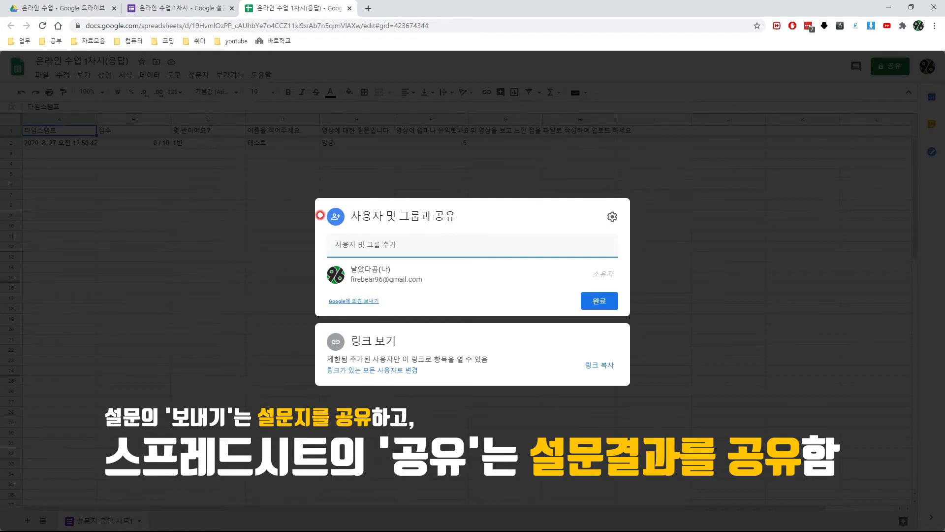
pyautogui.moveTo(327, 238); pyautogui.dragTo(494, 260)
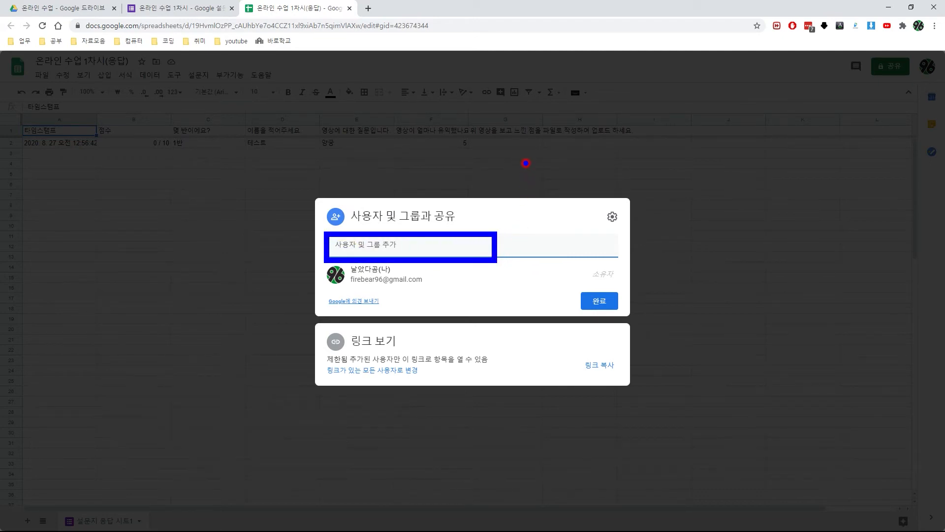
# Try to add the suggested contact as a person the spreadsheet is shared with
pyautogui.click(344, 243)
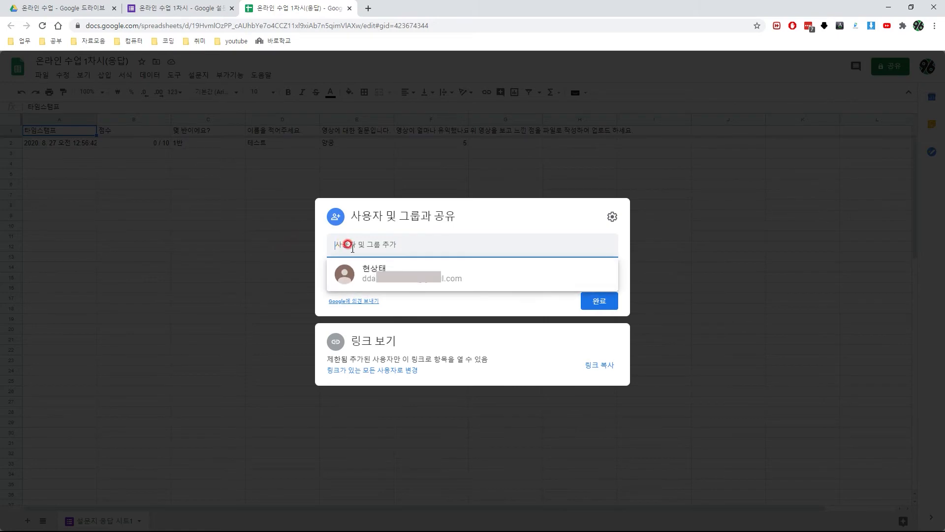
pyautogui.click(384, 276)
pyautogui.click(336, 216)
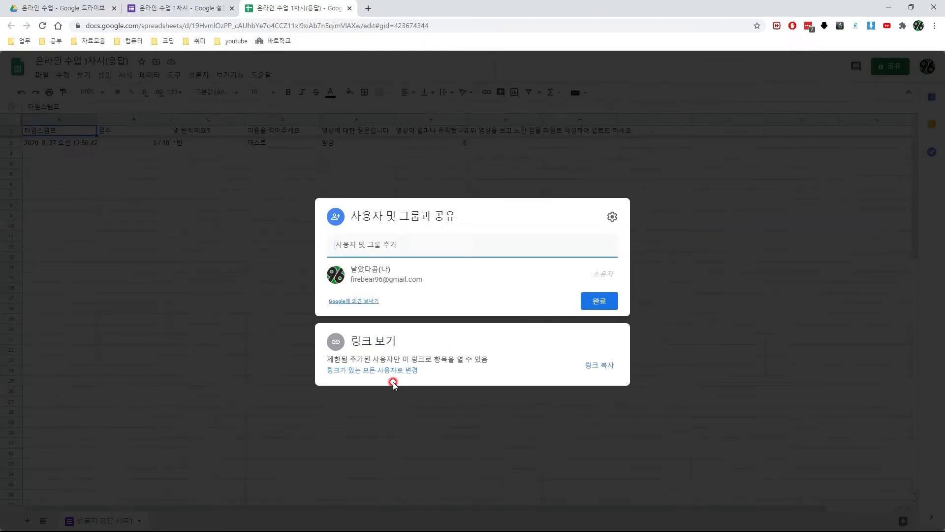
# Set the spreadsheet's link access to 링크가 있는 모든 사용자에게 공개 and copy the sharing link
pyautogui.click(349, 305)
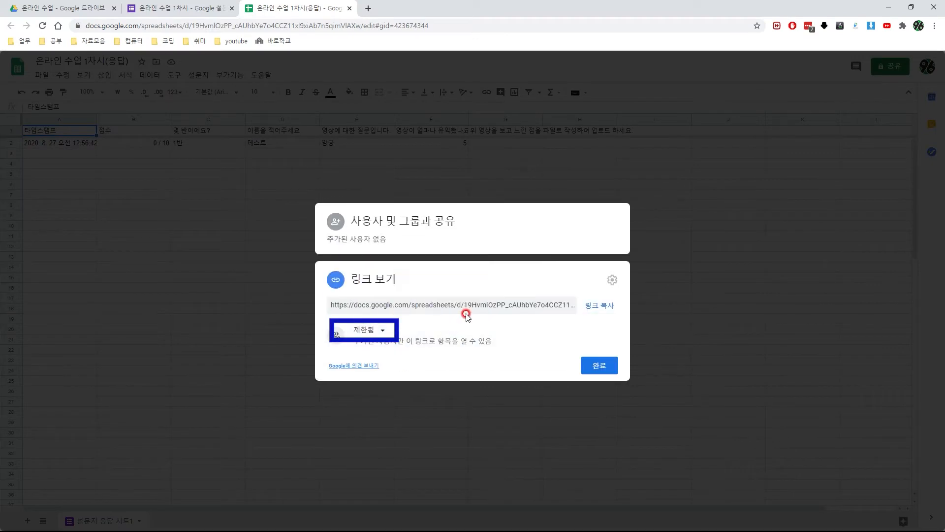
pyautogui.click(382, 332)
pyautogui.moveTo(367, 365); pyautogui.dragTo(508, 389)
pyautogui.rightClick(507, 388)
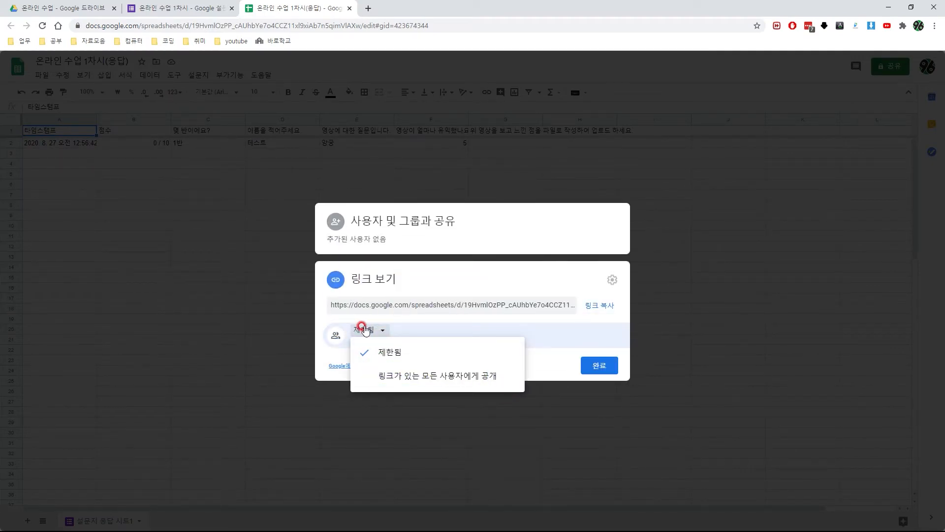
pyautogui.click(415, 375)
pyautogui.click(610, 335)
pyautogui.click(602, 306)
pyautogui.click(601, 307)
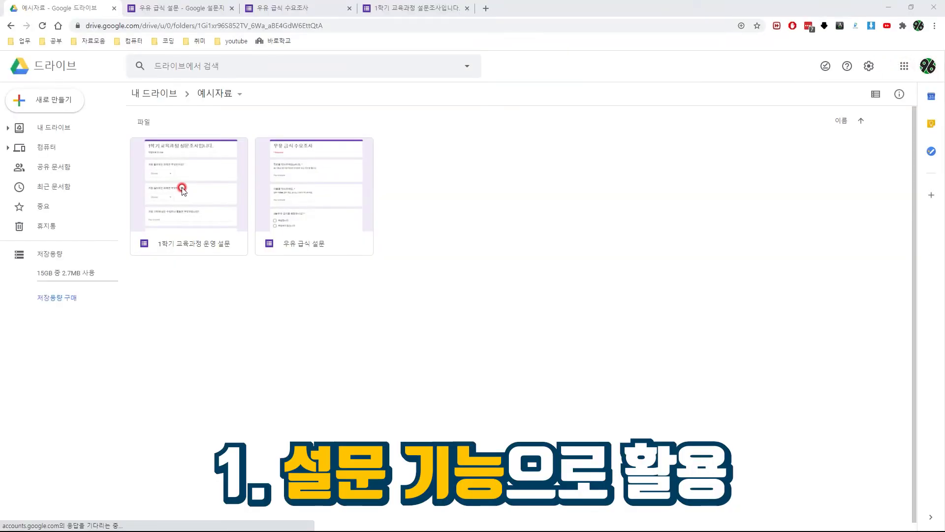
# Open the 우유 급식 설문 form from the 예시자료 folder and look over its questions
pyautogui.doubleClick(312, 191)
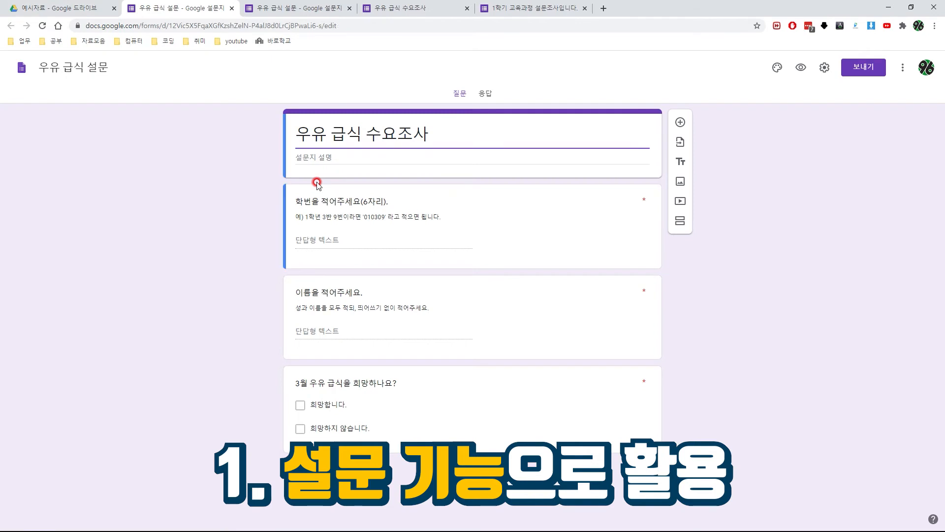
pyautogui.click(297, 9)
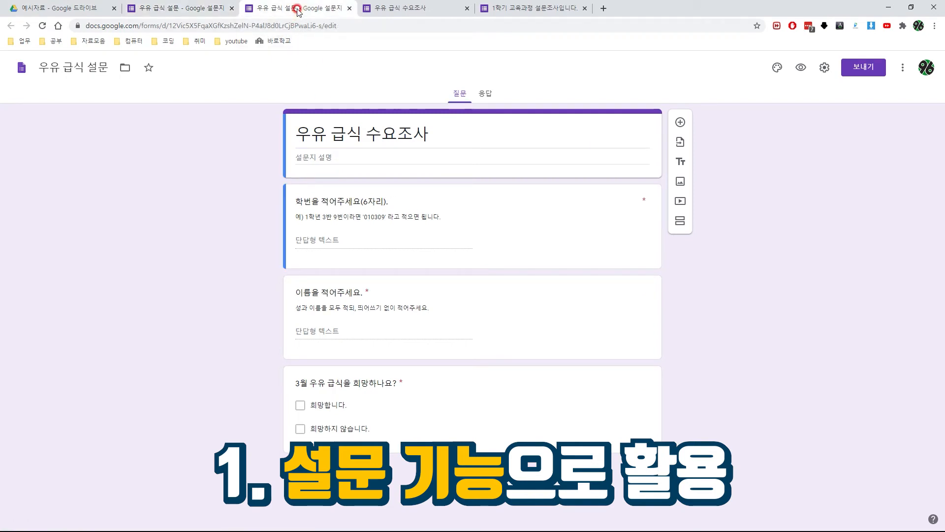
pyautogui.click(195, 10)
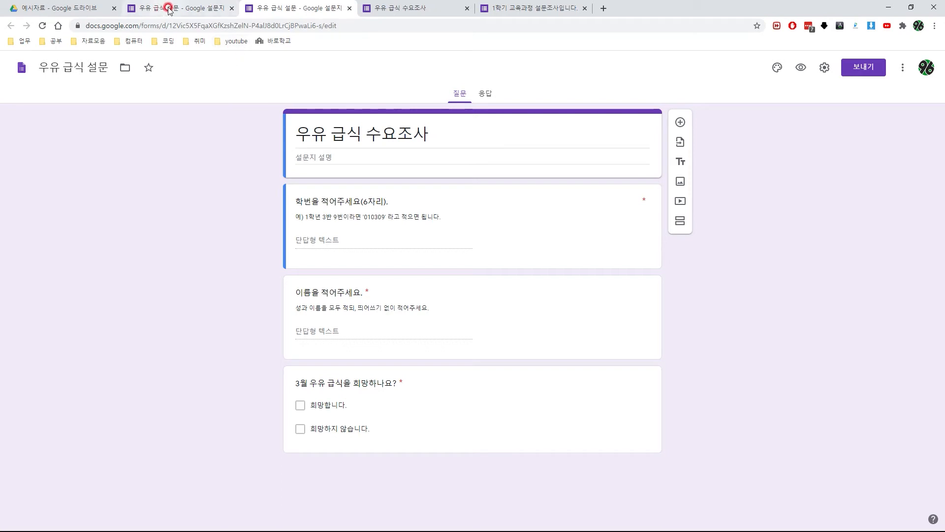
# Fill in the 1학기 교육과정 survey with 영어 as favourite subject, 수학 as least favourite, and a short text as the most memorable activity
pyautogui.click(540, 10)
pyautogui.click(405, 169)
pyautogui.click(405, 168)
pyautogui.click(396, 178)
pyautogui.click(389, 226)
pyautogui.click(399, 244)
pyautogui.click(374, 340)
pyautogui.click(379, 325)
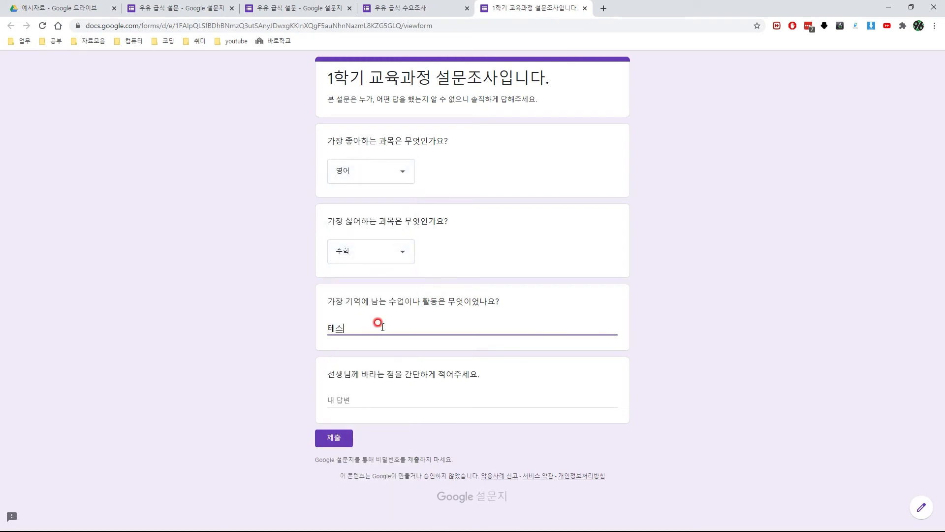
pyautogui.click(365, 399)
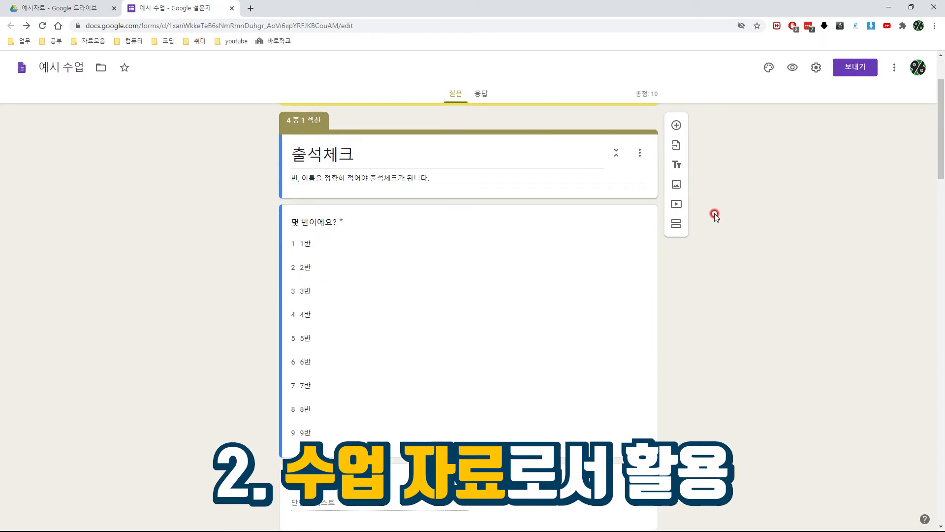
# Reorder the 예시 수업 form's sections so 출석체크 comes last, save the order, and dismiss the missing upload folder notice
pyautogui.click(640, 153)
pyautogui.click(650, 204)
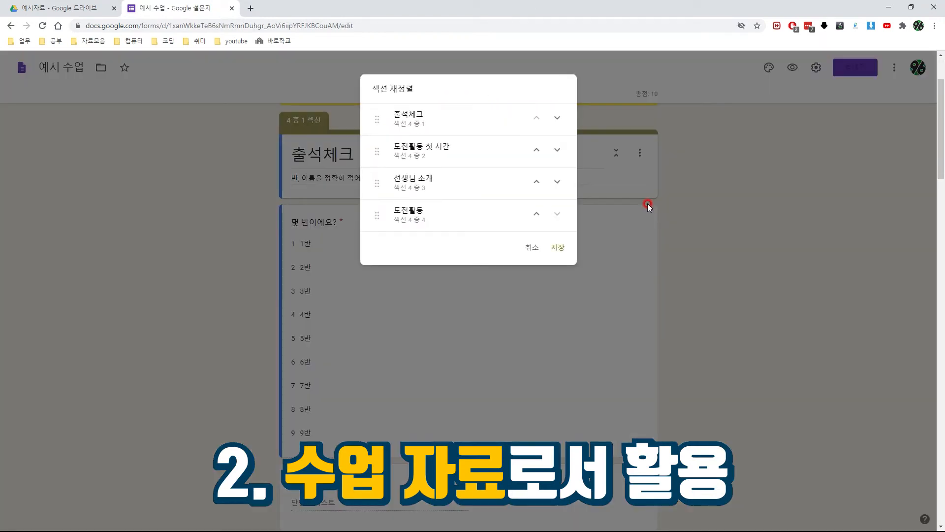
pyautogui.click(557, 118)
pyautogui.click(557, 150)
pyautogui.click(558, 182)
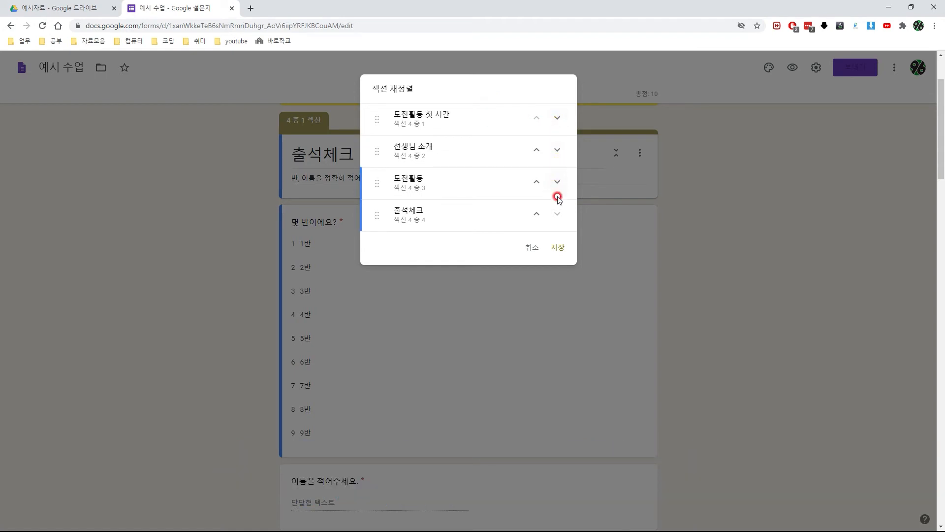
pyautogui.moveTo(362, 203); pyautogui.dragTo(489, 233)
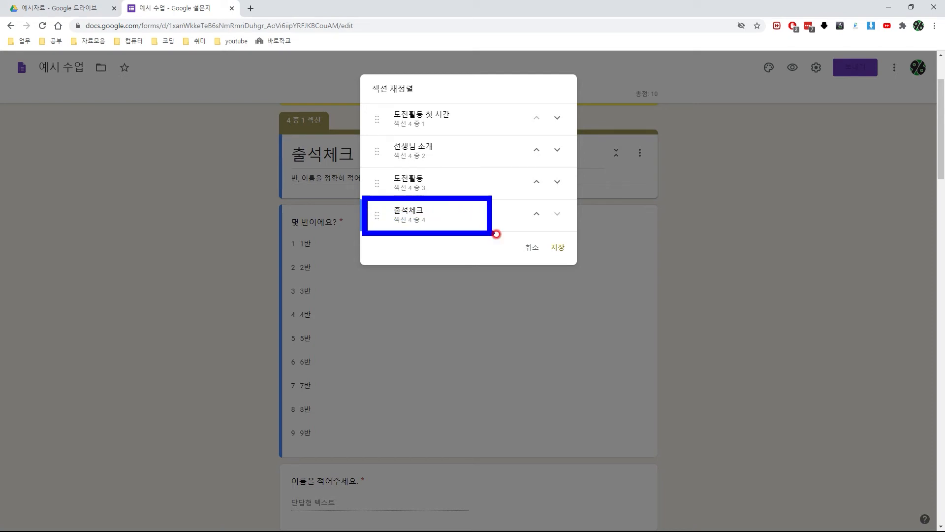
pyautogui.click(558, 247)
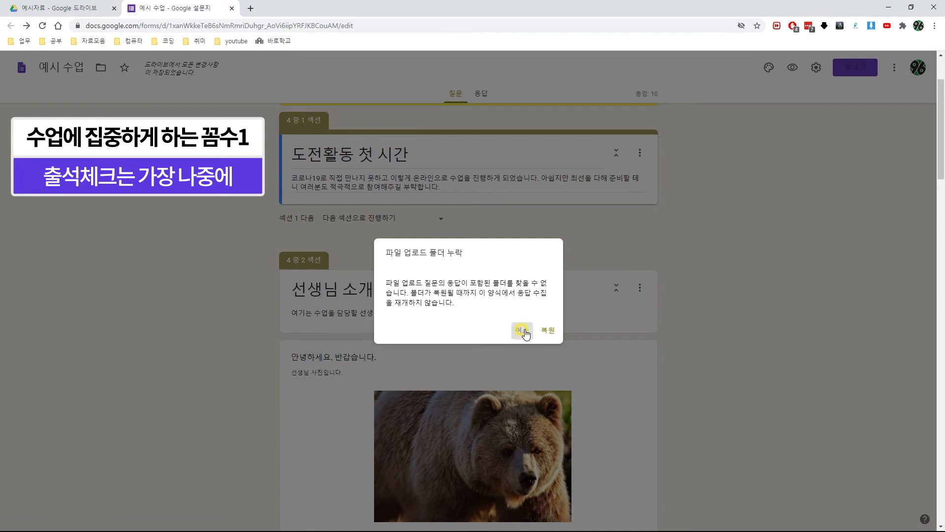
pyautogui.click(522, 331)
# Preview the reordered 예시 수업 form and advance through its pages to the video comprehension questions
pyautogui.moveTo(940, 141); pyautogui.dragTo(941, 492)
pyautogui.click(793, 67)
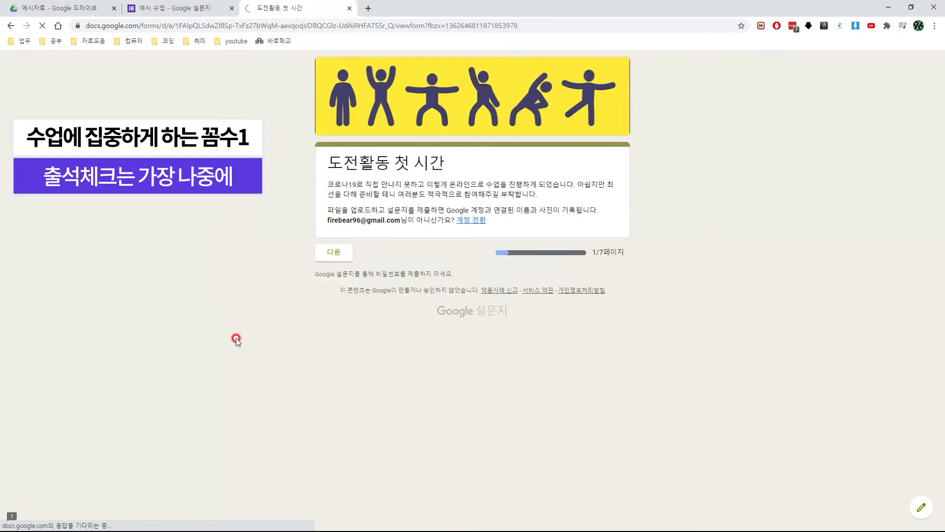
pyautogui.click(373, 450)
pyautogui.click(372, 448)
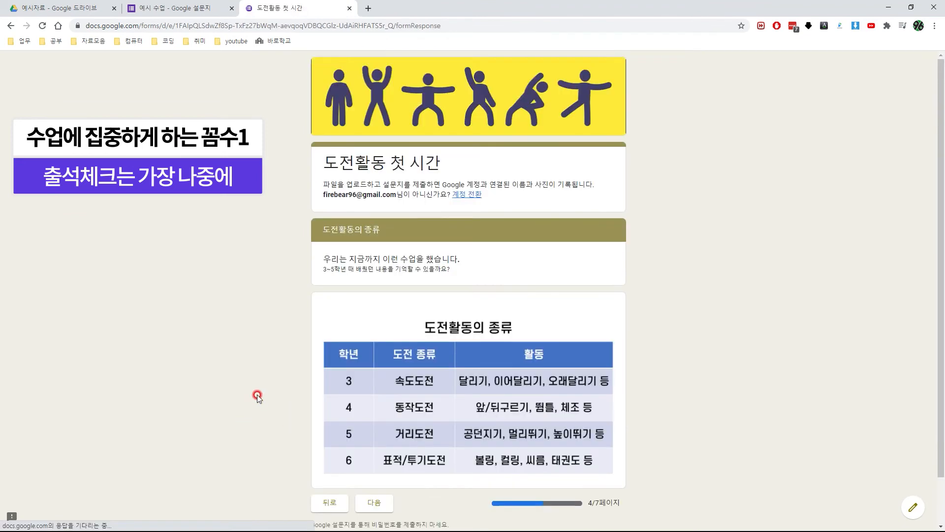
pyautogui.click(372, 448)
pyautogui.click(374, 449)
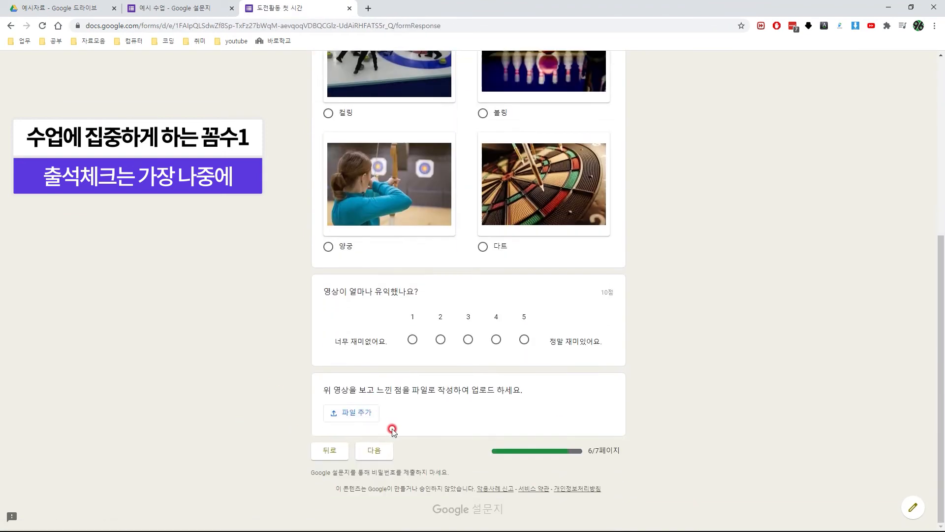
# Enter 앞에서 본 영상에서 도전활동의 예시로 들지 않은 운동은 무엇인가요? as the multiple-choice question in section 6 and make it required
pyautogui.click(173, 8)
pyautogui.moveTo(940, 374); pyautogui.dragTo(940, 355)
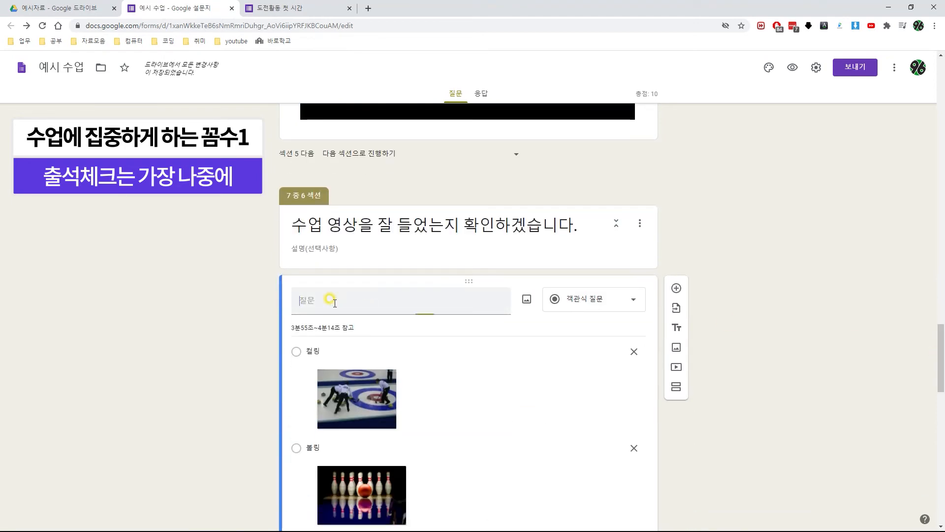
pyautogui.click(359, 301)
pyautogui.write('앞에서 본 영상에서 도전활동의 예시로 들지 않은 운동은 무엇인가요?')
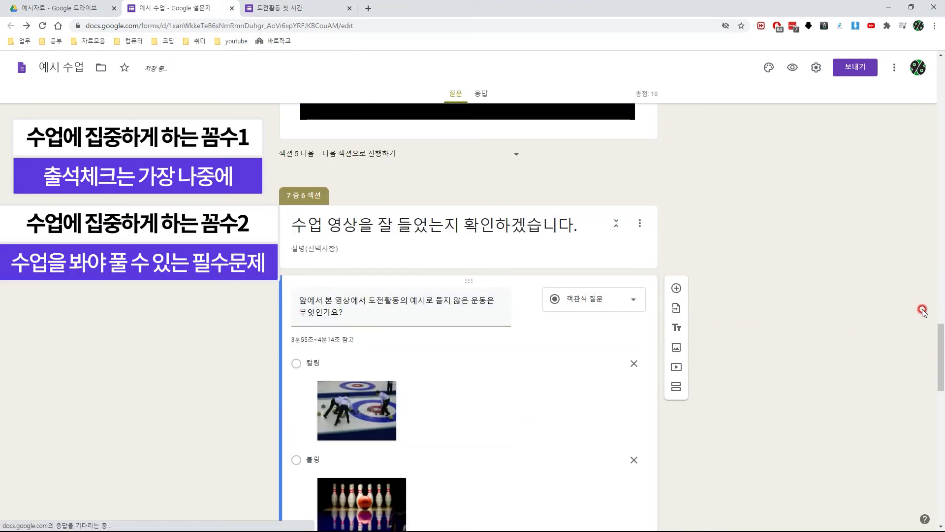
pyautogui.moveTo(941, 326); pyautogui.dragTo(940, 401)
pyautogui.click(632, 366)
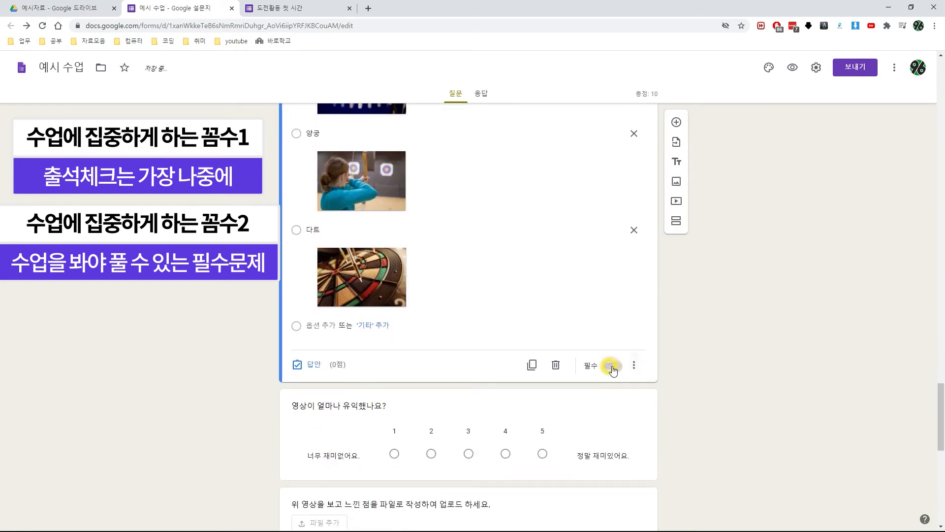
# Enable section branching by answer for the sports question and send the 양궁 answer to section 5 (수업 영상입니다.)
pyautogui.click(634, 364)
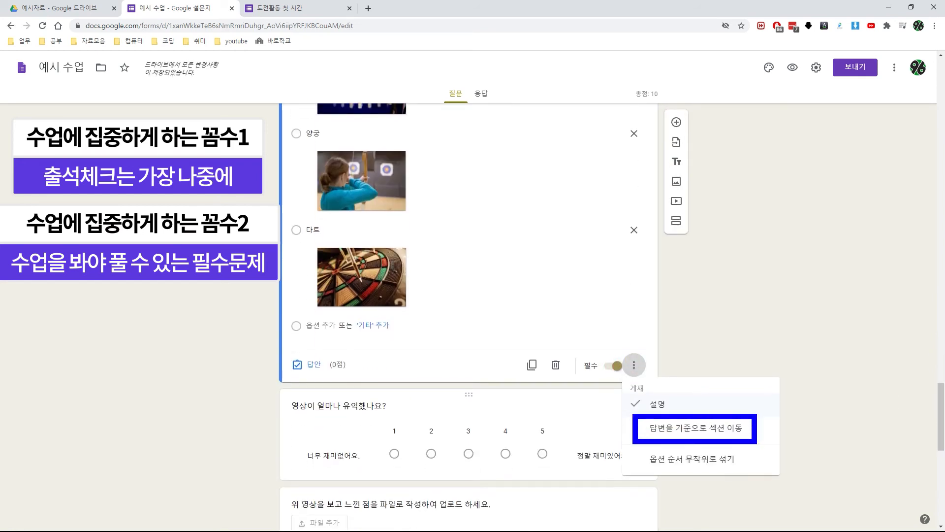
pyautogui.click(640, 426)
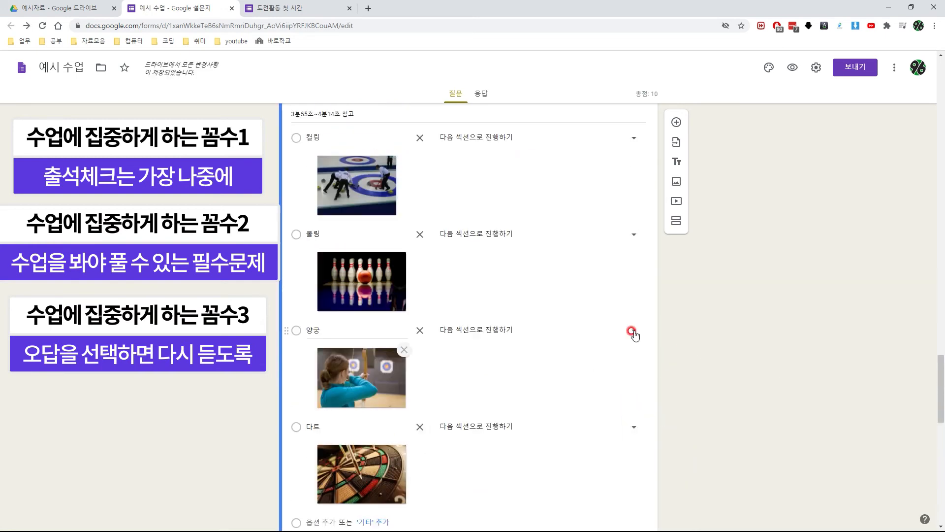
pyautogui.click(630, 331)
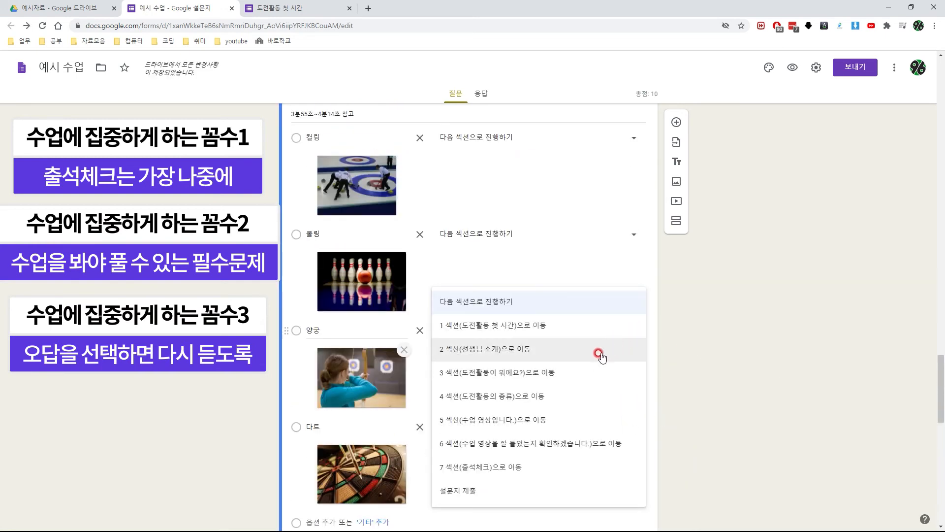
pyautogui.click(538, 422)
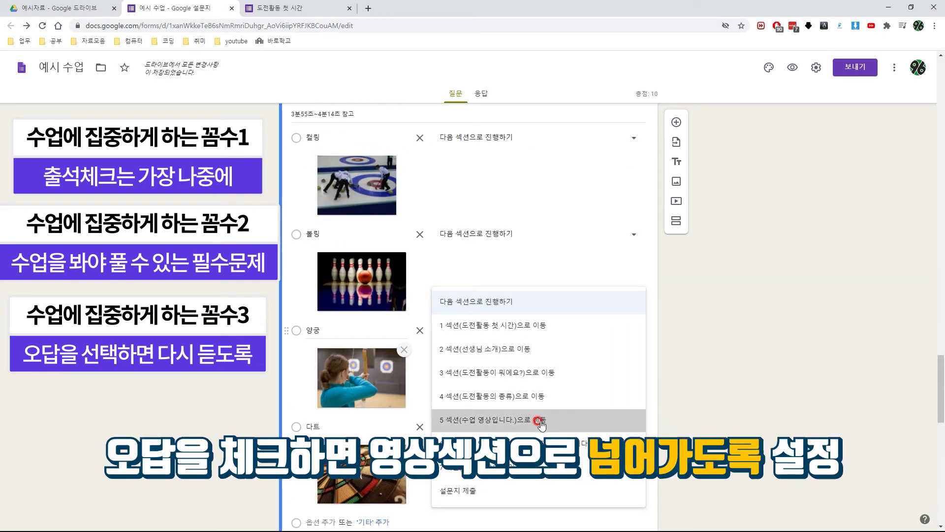
# Preview the form with its branching and advance from the first page to the page with the sports question
pyautogui.scroll(-4, 704, 376)
pyautogui.click(793, 67)
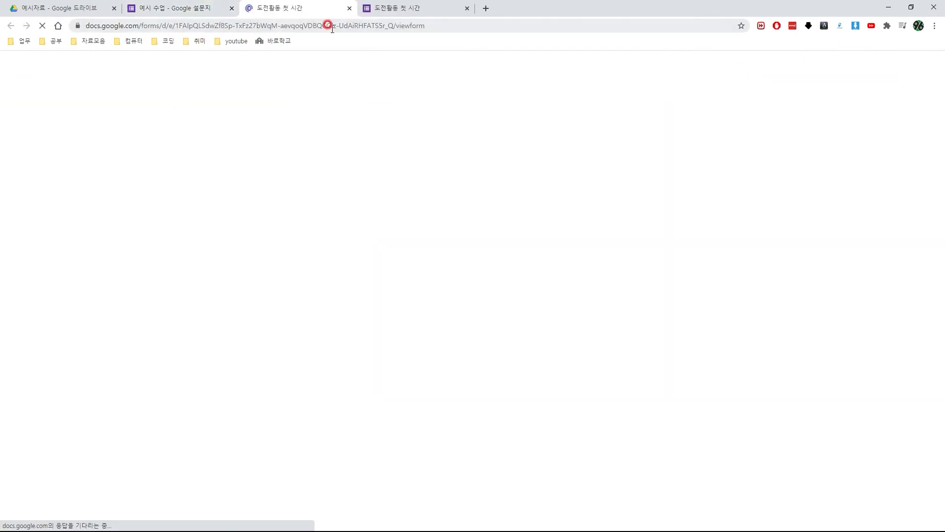
pyautogui.click(346, 252)
pyautogui.scroll(-3, 348, 253)
pyautogui.click(378, 449)
pyautogui.scroll(-2, 267, 417)
pyautogui.click(376, 449)
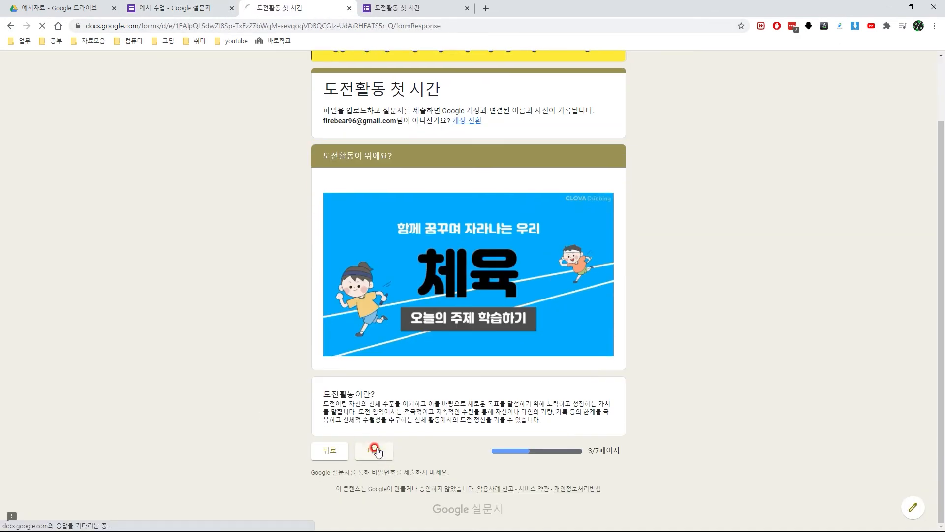
pyautogui.click(370, 450)
pyautogui.scroll(-3, 379, 441)
pyautogui.click(378, 450)
pyautogui.scroll(-5, 282, 392)
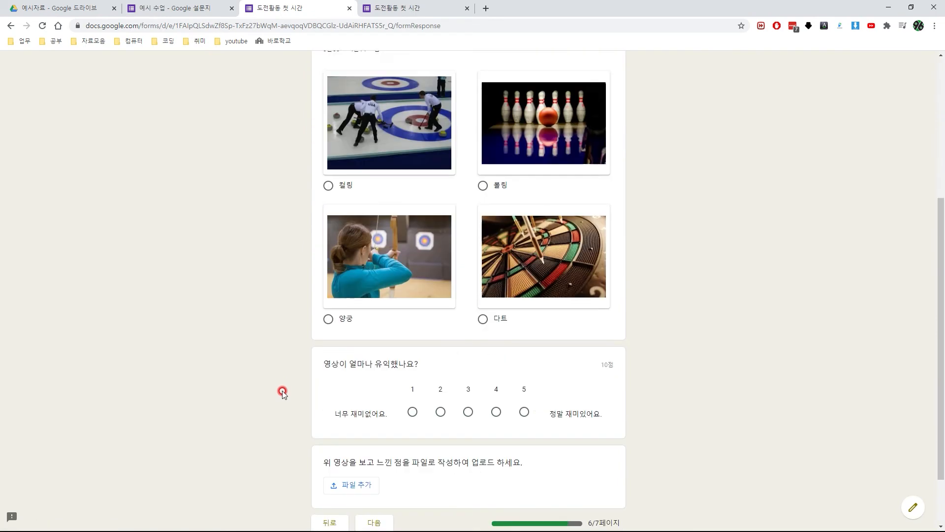
# Test the branching by answering 양궁, rating the video 5, and continuing to the page that follows
pyautogui.click(328, 310)
pyautogui.click(524, 403)
pyautogui.scroll(-2, 492, 418)
pyautogui.click(375, 449)
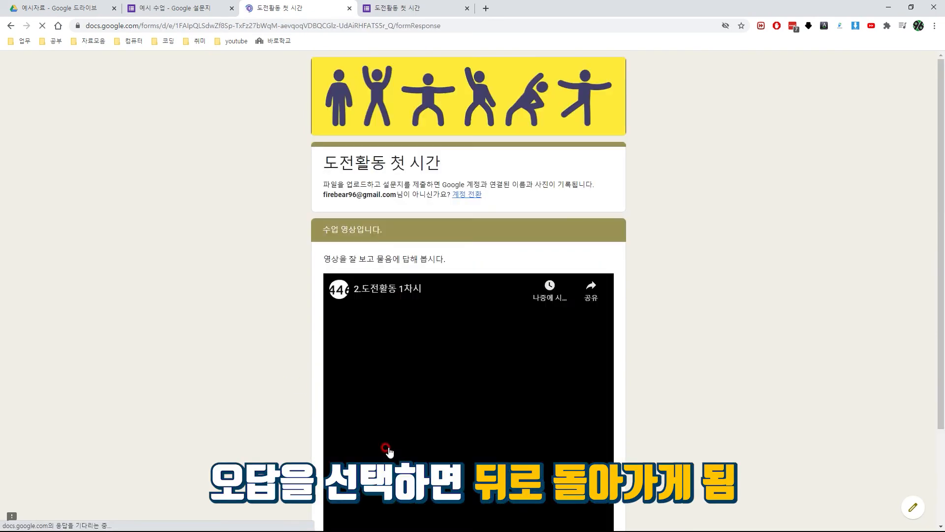
pyautogui.scroll(-3, 637, 385)
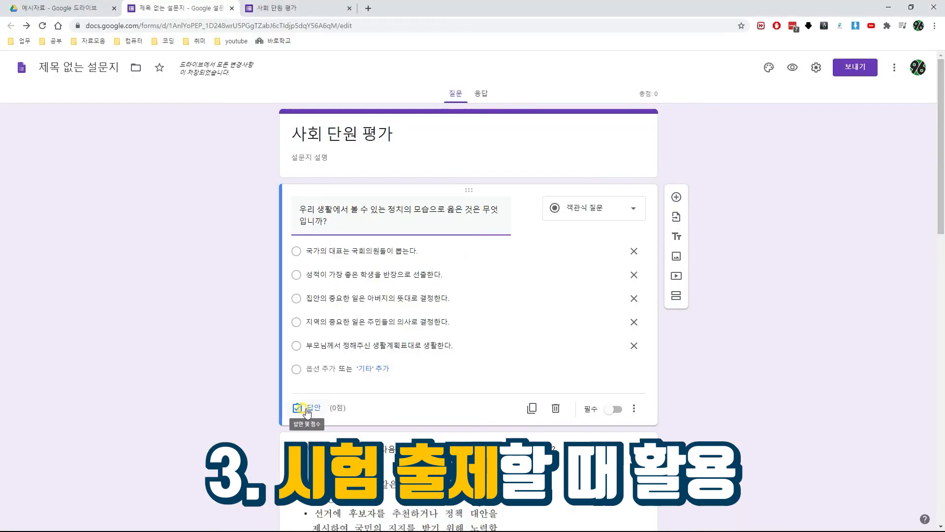
# Mark 지역의 중요한 일은 주민들의 의사로 결정한다. as the first question's correct answer and add 다시 한 번 생각해보세요. as incorrect-answer feedback
pyautogui.click(318, 402)
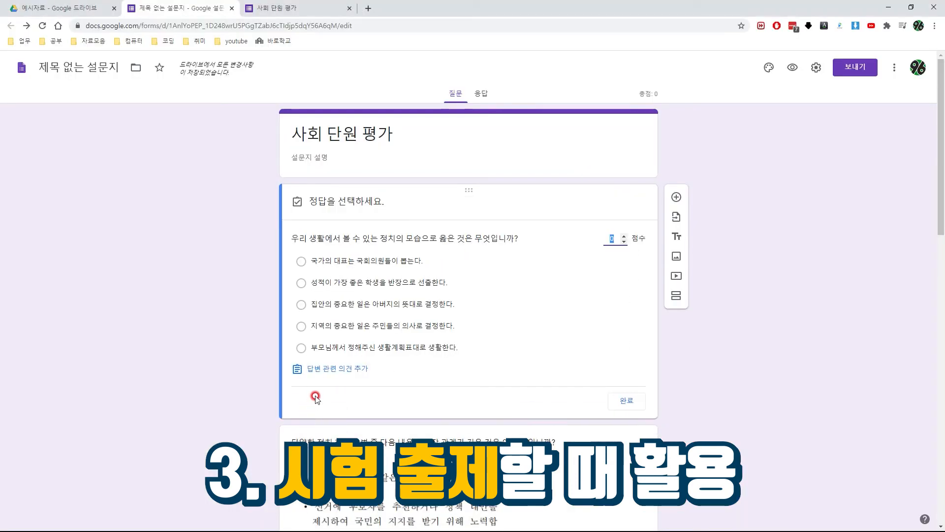
pyautogui.click(305, 328)
pyautogui.click(319, 370)
pyautogui.click(369, 153)
pyautogui.write('다시 한 번 생각해보세요.')
# Add 이러한 모습을 주민자치라고 합니다. as the correct-answer feedback for the first question and save the feedback
pyautogui.click(389, 115)
pyautogui.click(369, 151)
pyautogui.write('이러한 모습을 주민자치라고 합니다.')
pyautogui.click(585, 187)
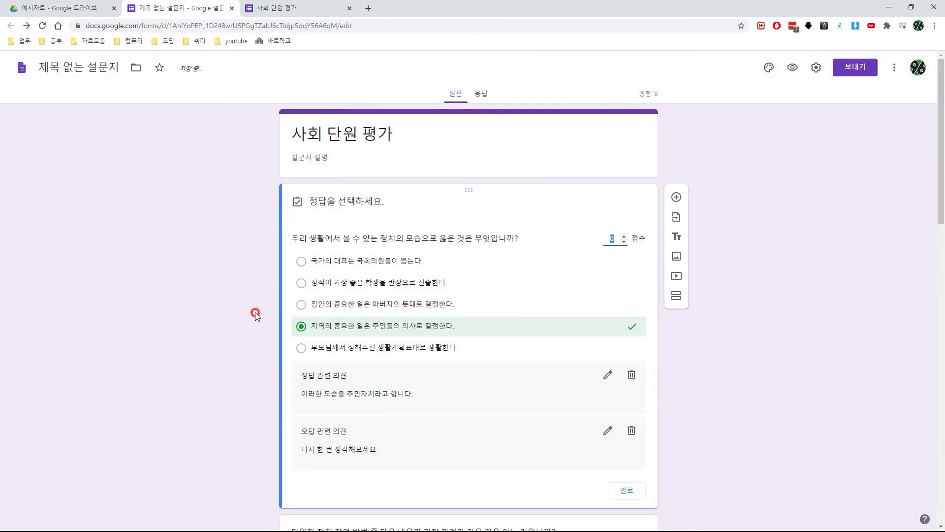
# Set the first question's score to 4 points, finish its answer key and make the question required
pyautogui.scroll(-2, 232, 364)
pyautogui.doubleClick(623, 138)
pyautogui.click(626, 392)
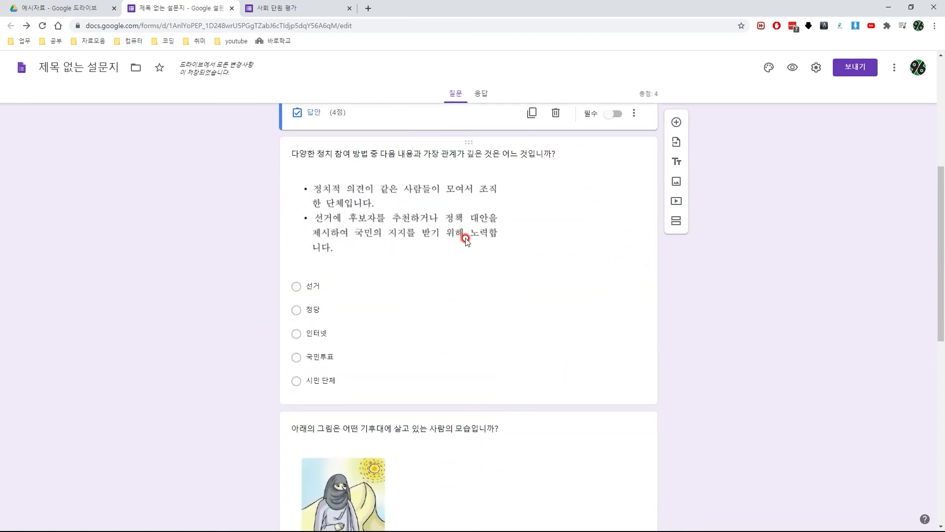
pyautogui.scroll(1, 624, 173)
pyautogui.click(618, 162)
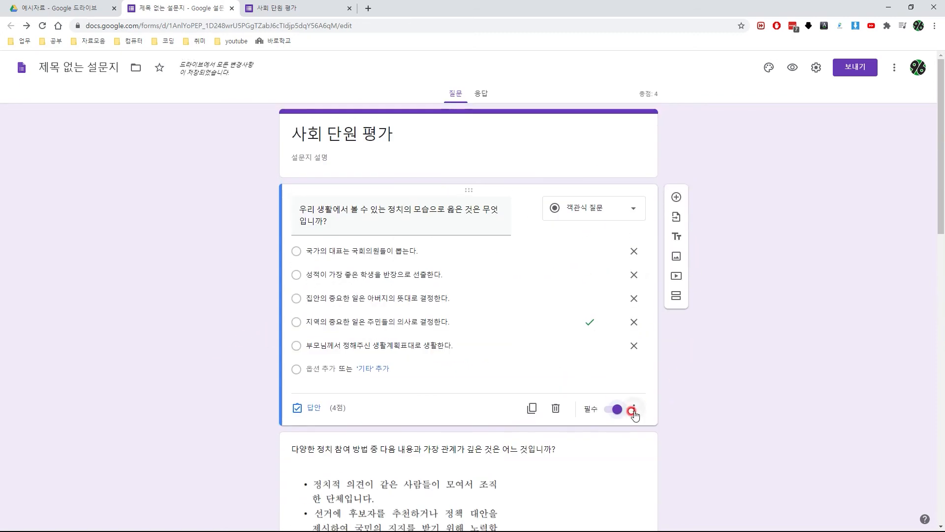
# Show the first question's setting for shuffling its answer options, and check the form's settings
pyautogui.click(634, 413)
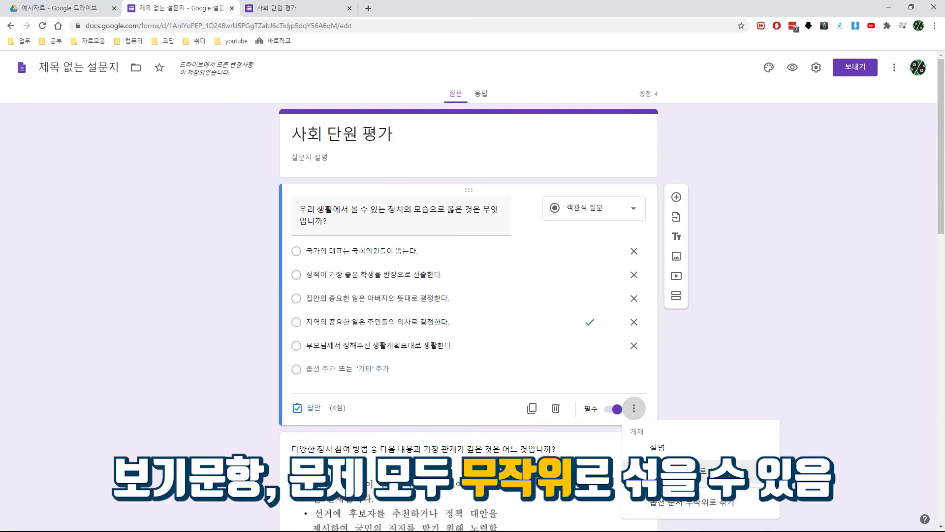
pyautogui.moveTo(695, 508); pyautogui.dragTo(746, 516)
pyautogui.press('Escape')
pyautogui.click(777, 256)
pyautogui.click(816, 69)
pyautogui.click(468, 118)
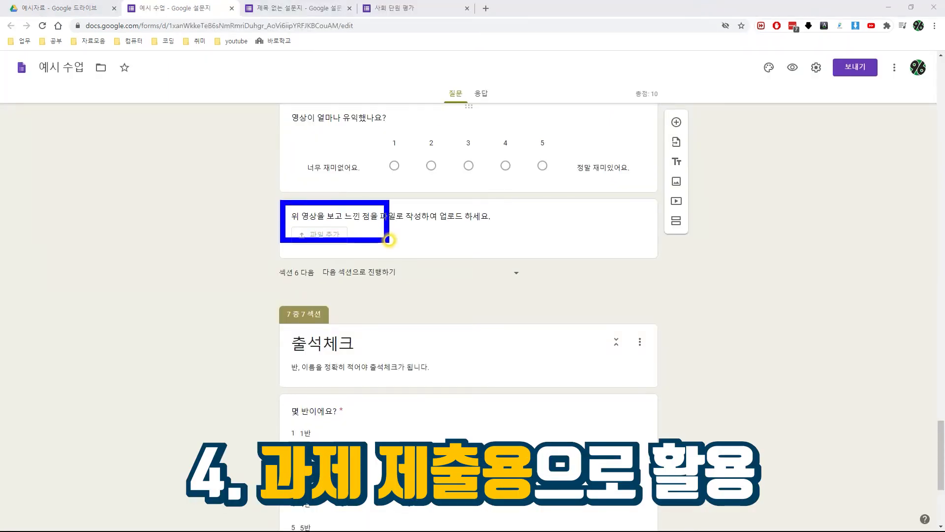
# Restrict the file upload question in section 6 of the 예시 수업 form to 문서, 동영상 and 이미지 files
pyautogui.moveTo(388, 240); pyautogui.dragTo(511, 254)
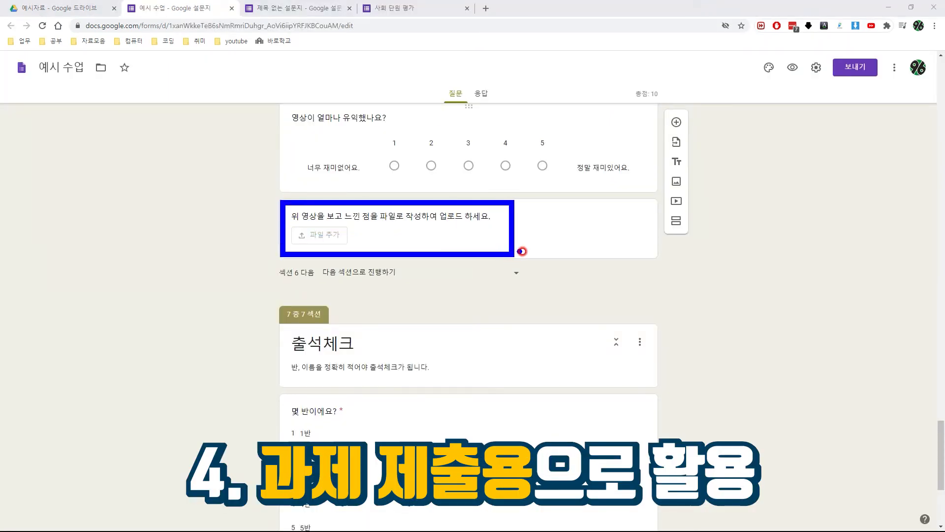
pyautogui.press('Escape')
pyautogui.click(428, 236)
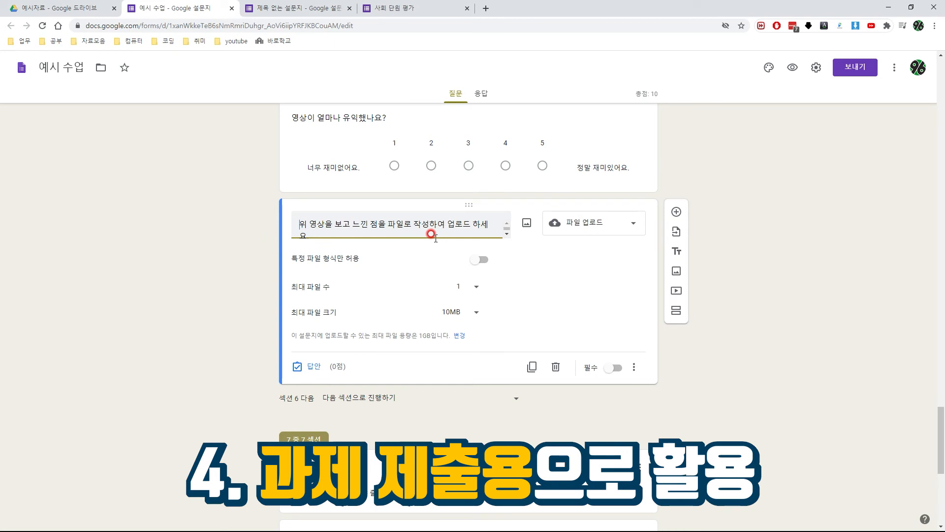
pyautogui.click(481, 260)
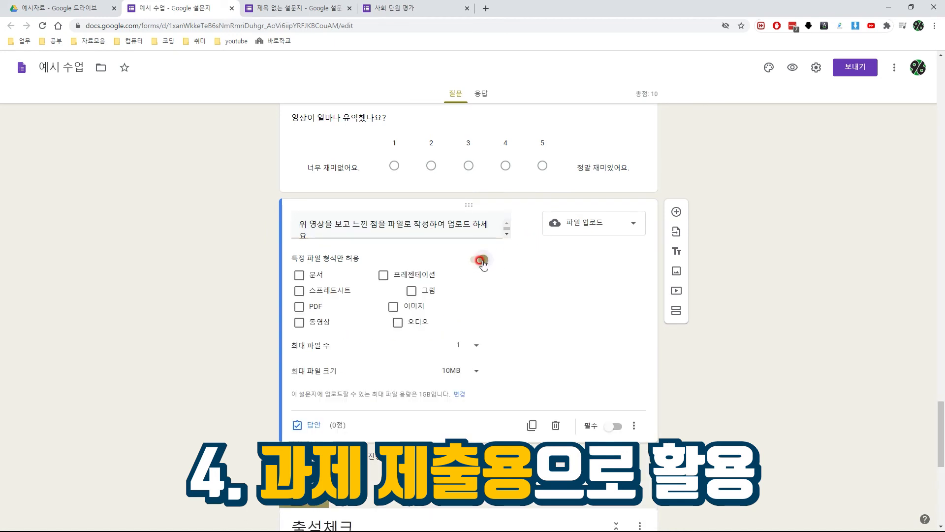
pyautogui.click(299, 274)
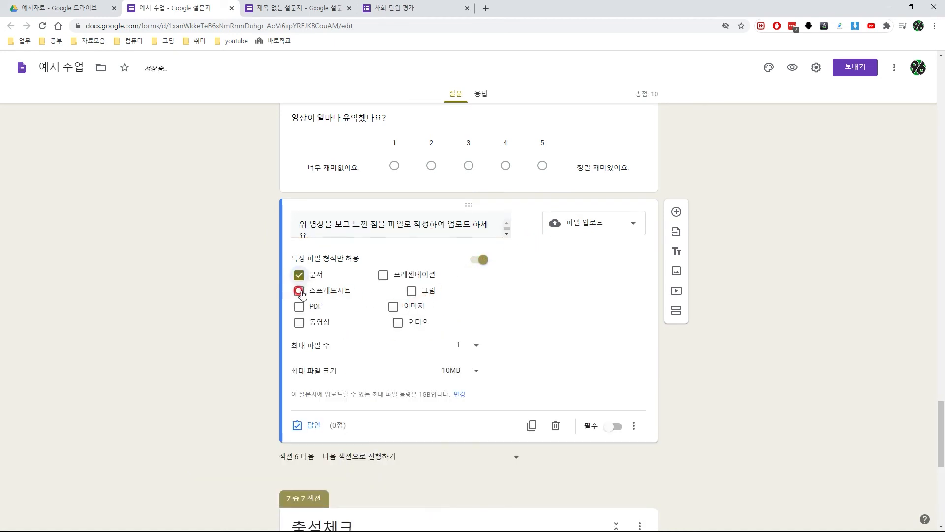
pyautogui.click(299, 323)
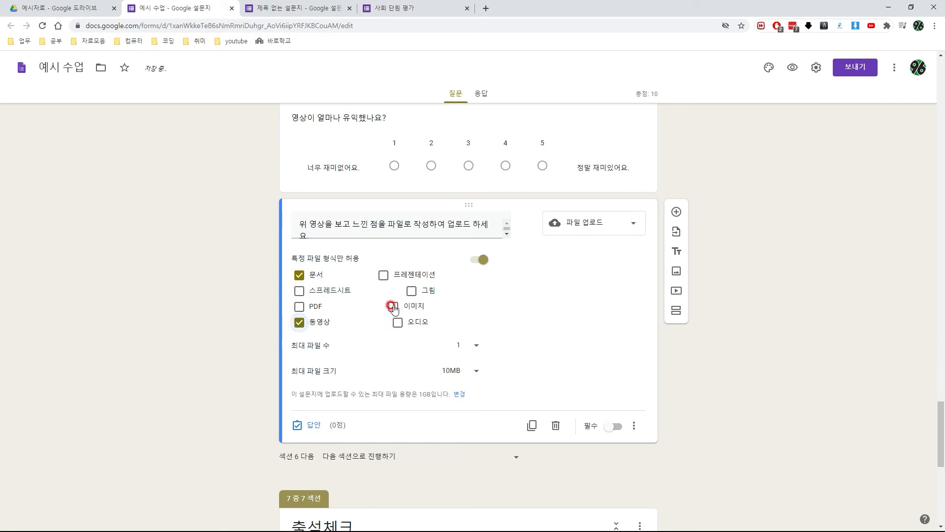
# Check the file upload question's choices for maximum number of files and maximum file size
pyautogui.click(470, 346)
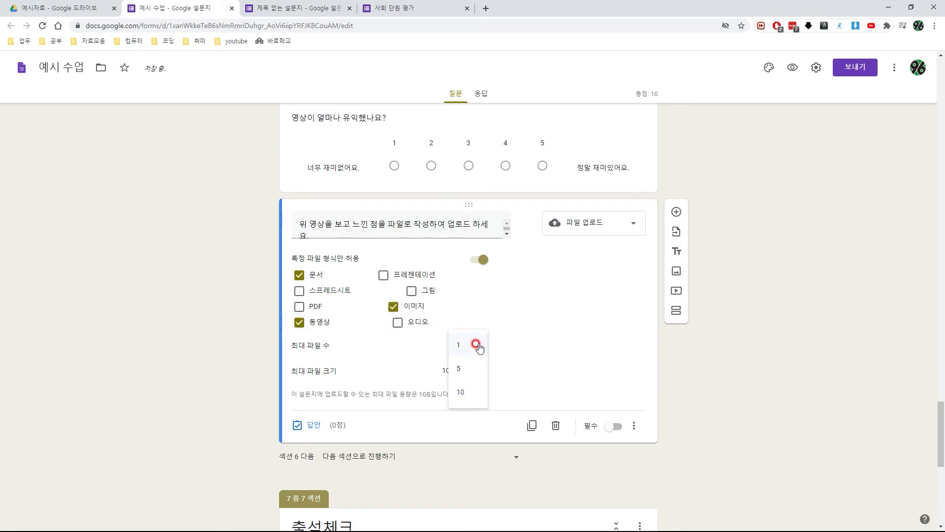
pyautogui.click(476, 346)
pyautogui.click(480, 375)
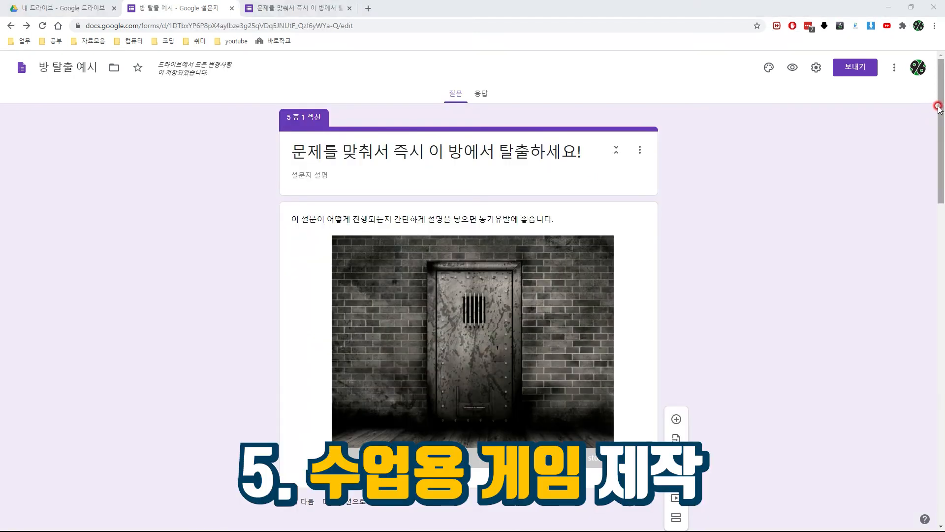
# Enable answer-based section branching for the 방 탈출 예시 form's 첫 번째 질문, sending the wrong answer to section 2 and the correct answer to section 4
pyautogui.moveTo(935, 108); pyautogui.dragTo(934, 276)
pyautogui.click(626, 353)
pyautogui.click(653, 414)
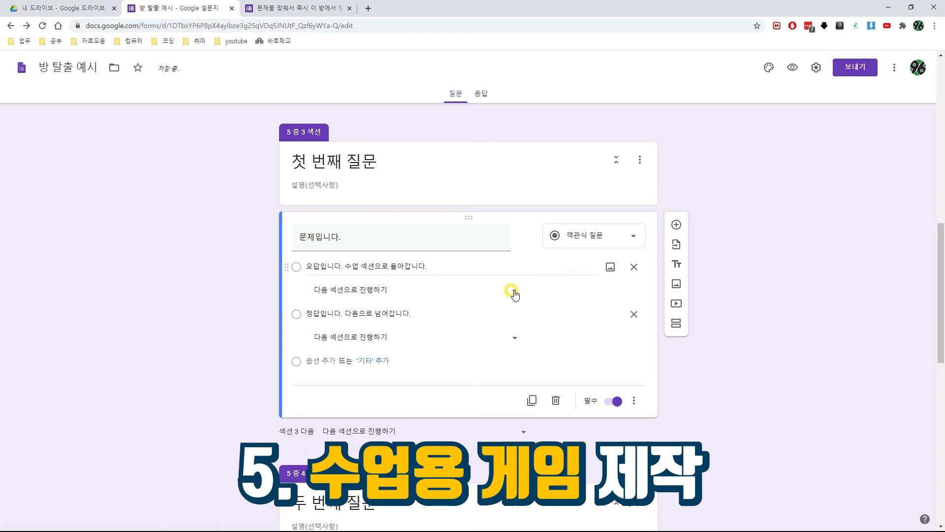
pyautogui.click(513, 292)
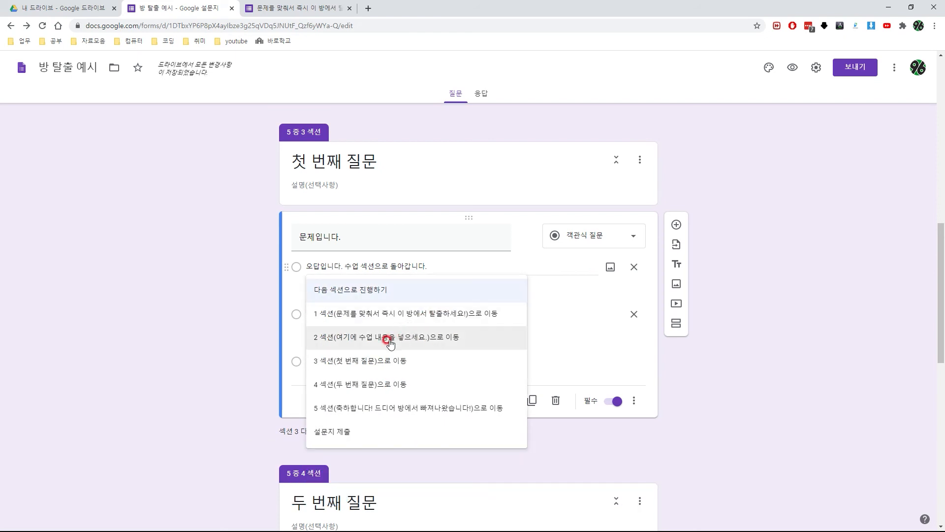
pyautogui.click(442, 336)
pyautogui.click(514, 338)
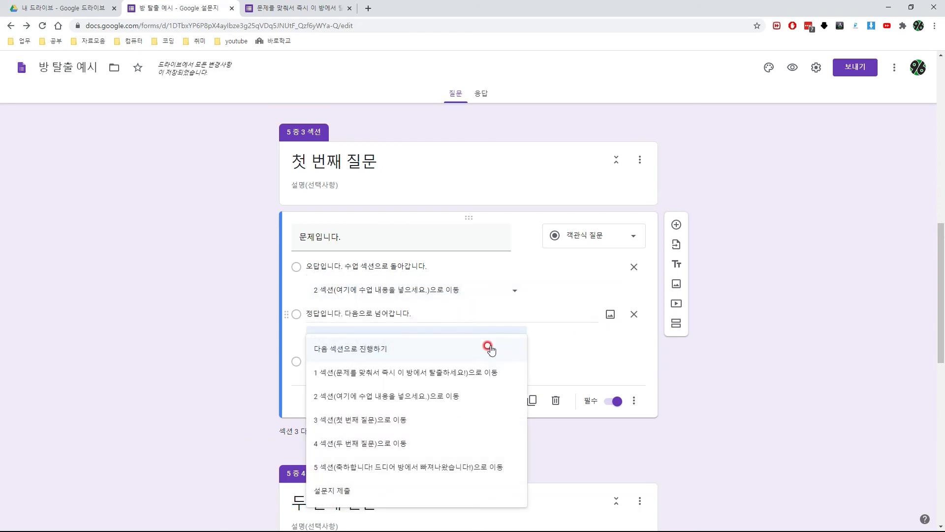
pyautogui.click(383, 444)
# Change the question in section 4 (두 번째 질문) from checkboxes to multiple choice and make it required
pyautogui.scroll(-5, 190, 405)
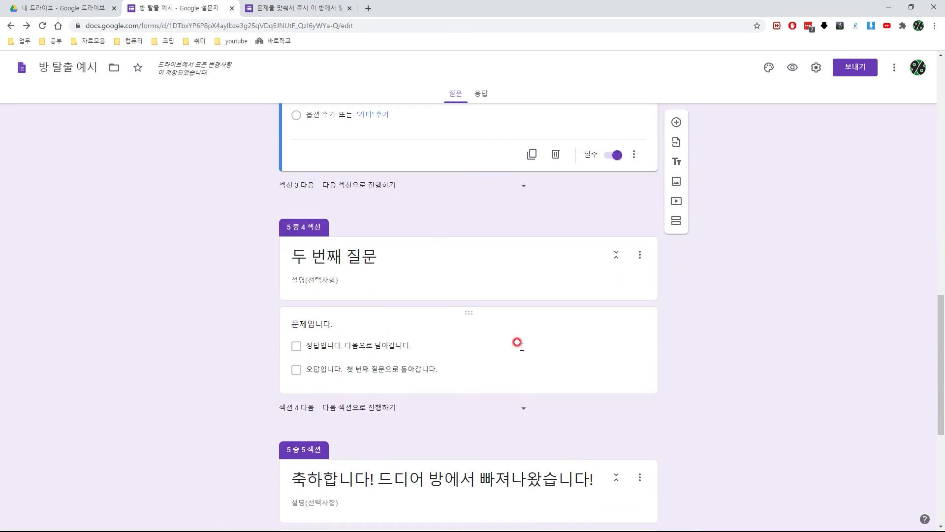
pyautogui.click(517, 342)
pyautogui.click(634, 337)
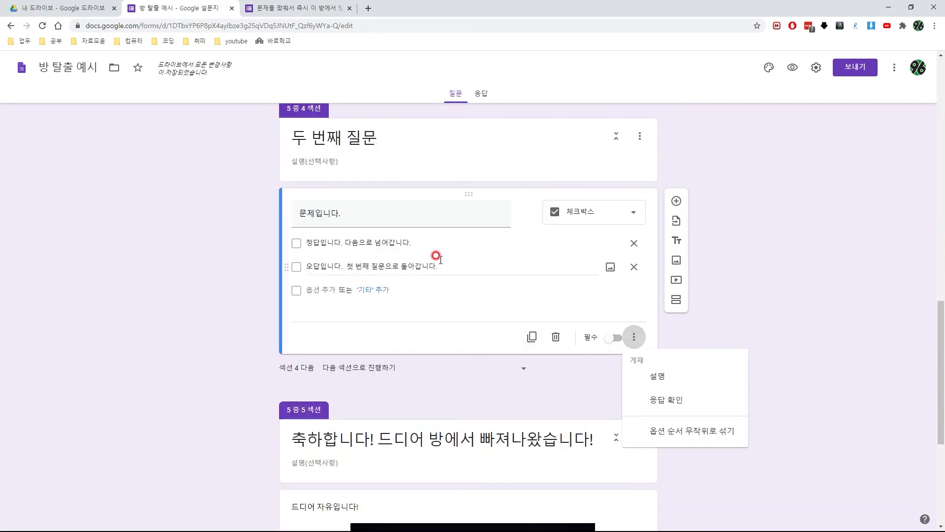
pyautogui.click(388, 317)
pyautogui.click(619, 216)
pyautogui.click(604, 189)
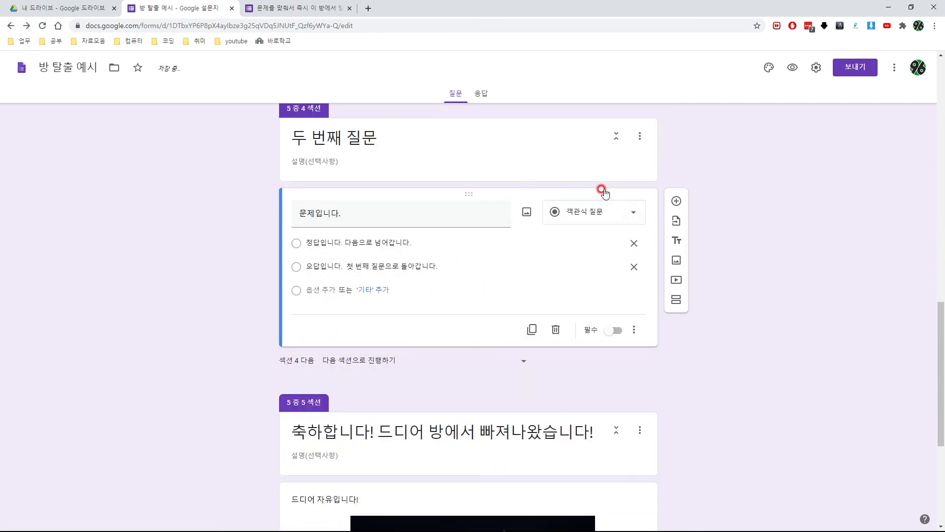
pyautogui.click(633, 329)
pyautogui.click(614, 330)
# Enable answer-based section branching for the section 4 question, with the correct answer continuing to the next section and the wrong answer going to section 3
pyautogui.click(634, 329)
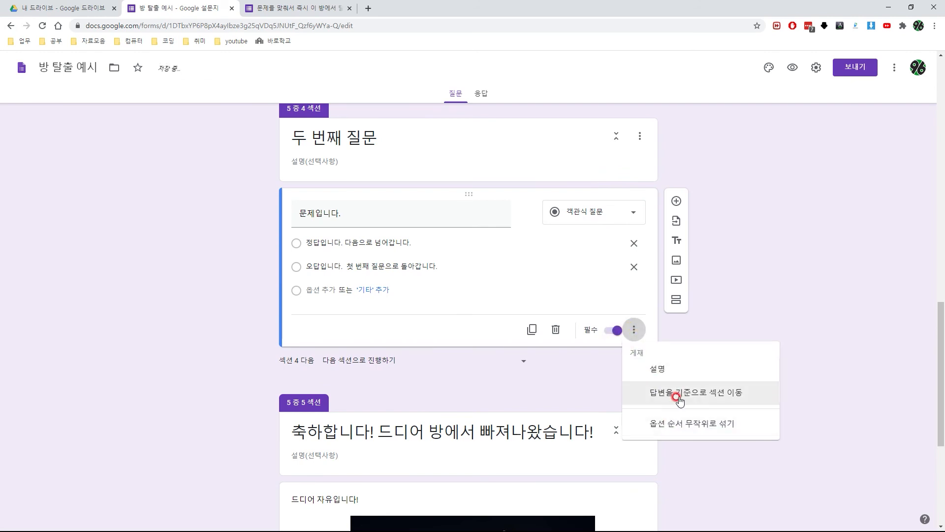
pyautogui.click(675, 395)
pyautogui.click(514, 265)
pyautogui.click(367, 266)
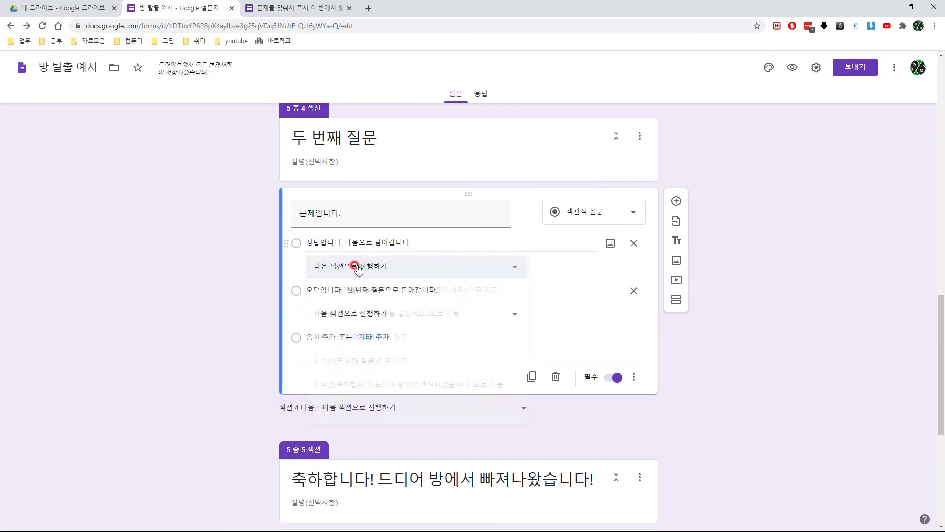
pyautogui.click(507, 315)
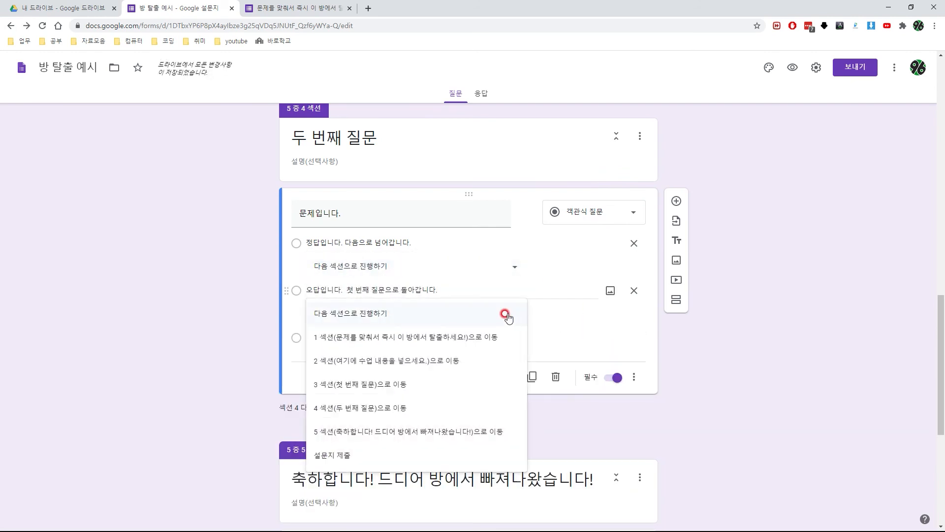
pyautogui.click(385, 389)
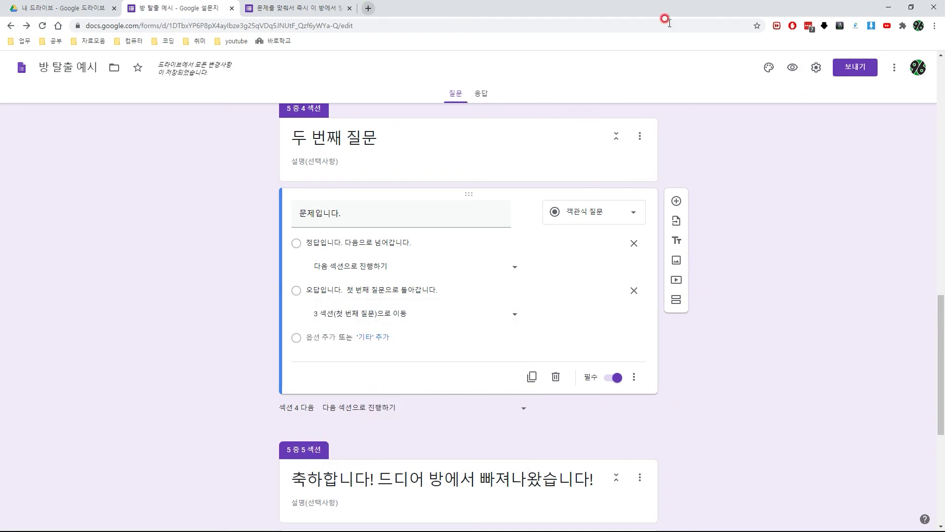
# Reload the room-escape form's respondent view, advance to the first question and test the wrong answer's branching
pyautogui.click(315, 10)
pyautogui.click(320, 25)
pyautogui.press('Return')
pyautogui.click(334, 410)
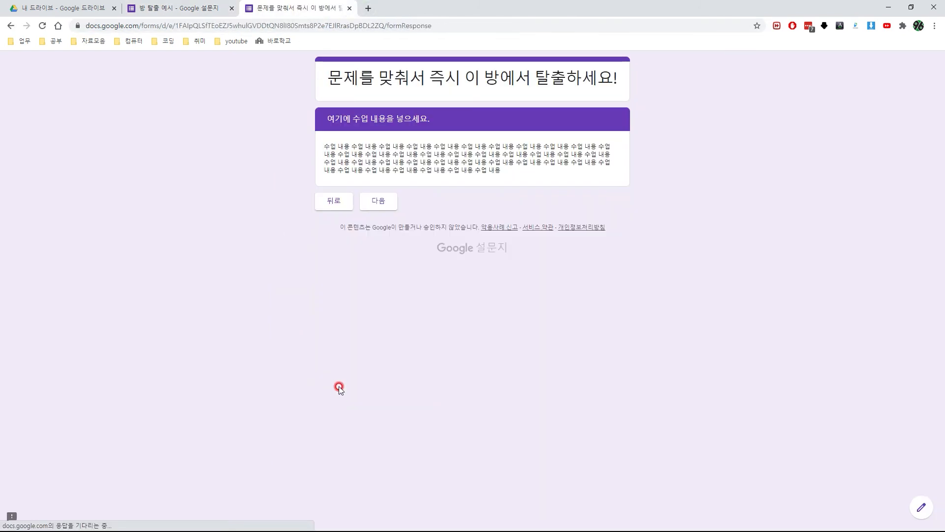
pyautogui.click(379, 200)
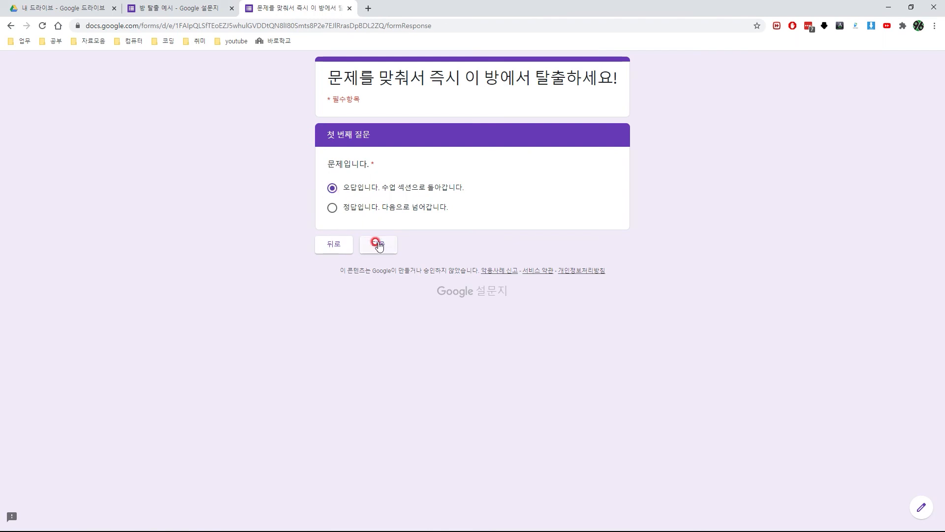
pyautogui.click(379, 244)
# Return to the first question and test the correct-answer route through both questions, continuing to the final escape page
pyautogui.click(379, 200)
pyautogui.click(332, 208)
pyautogui.click(373, 245)
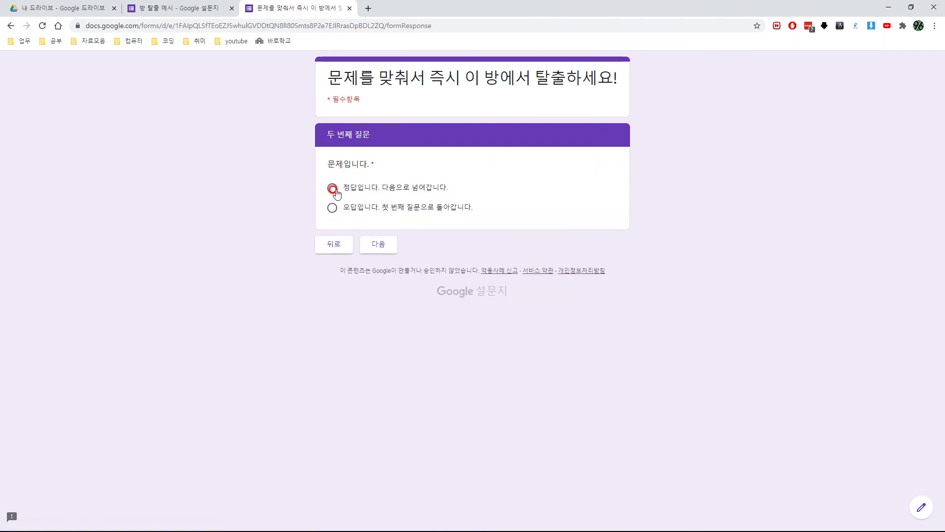
pyautogui.click(373, 243)
pyautogui.click(384, 244)
pyautogui.click(332, 188)
pyautogui.click(376, 243)
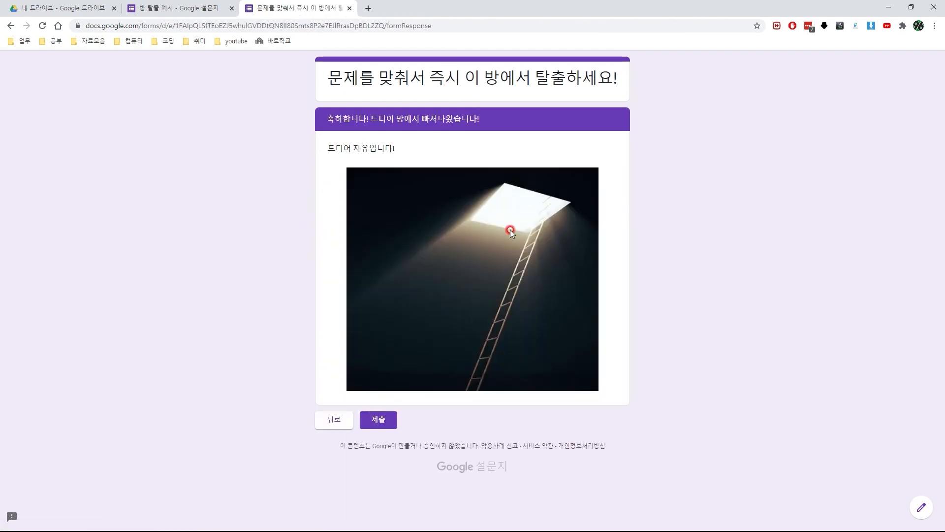